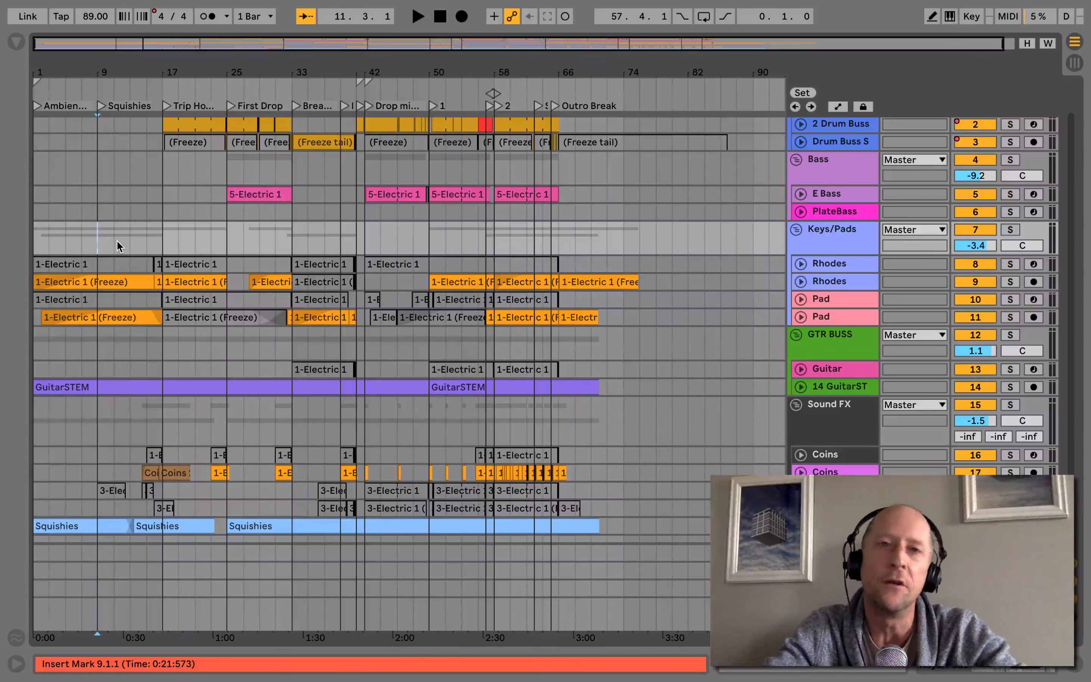
# - Play the arrangement, unfold the 2 Drum Buss track and open its Trip Hop Groove clip and devices
pyautogui.press('space')
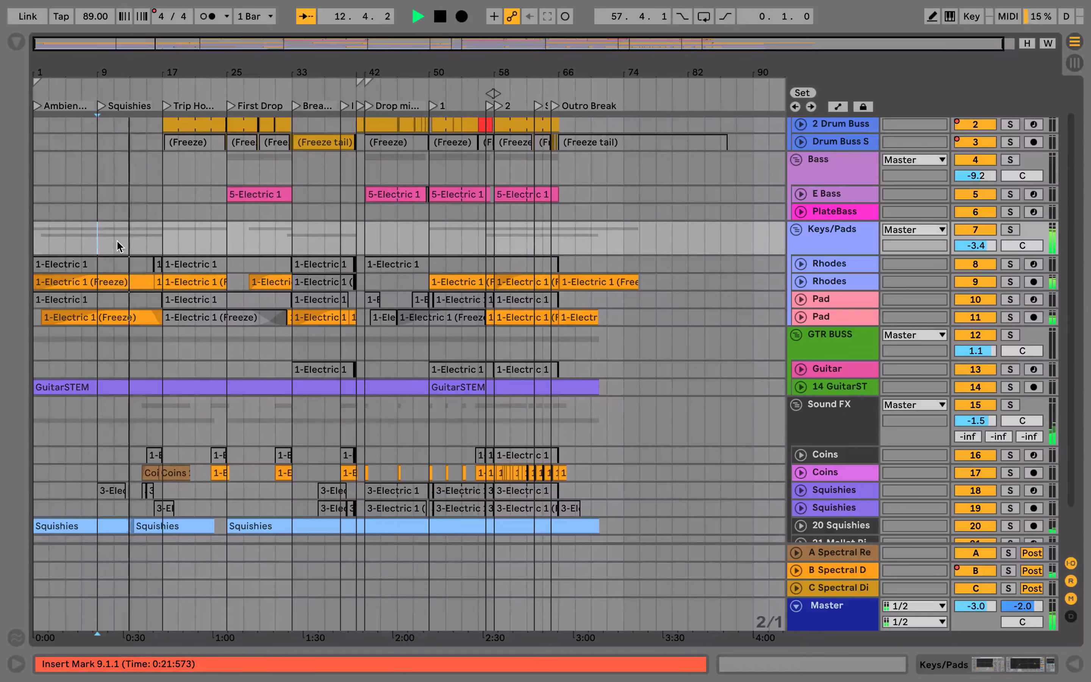
pyautogui.moveTo(170, 70); pyautogui.dragTo(172, 145)
pyautogui.click(801, 125)
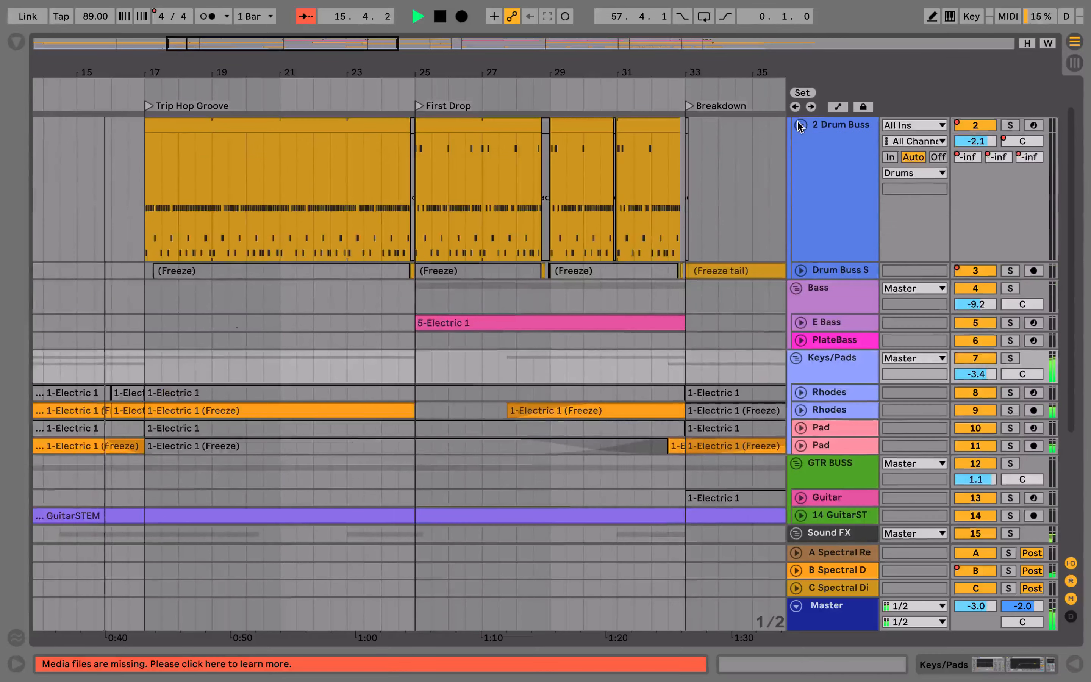
pyautogui.click(323, 124)
pyautogui.doubleClick(323, 124)
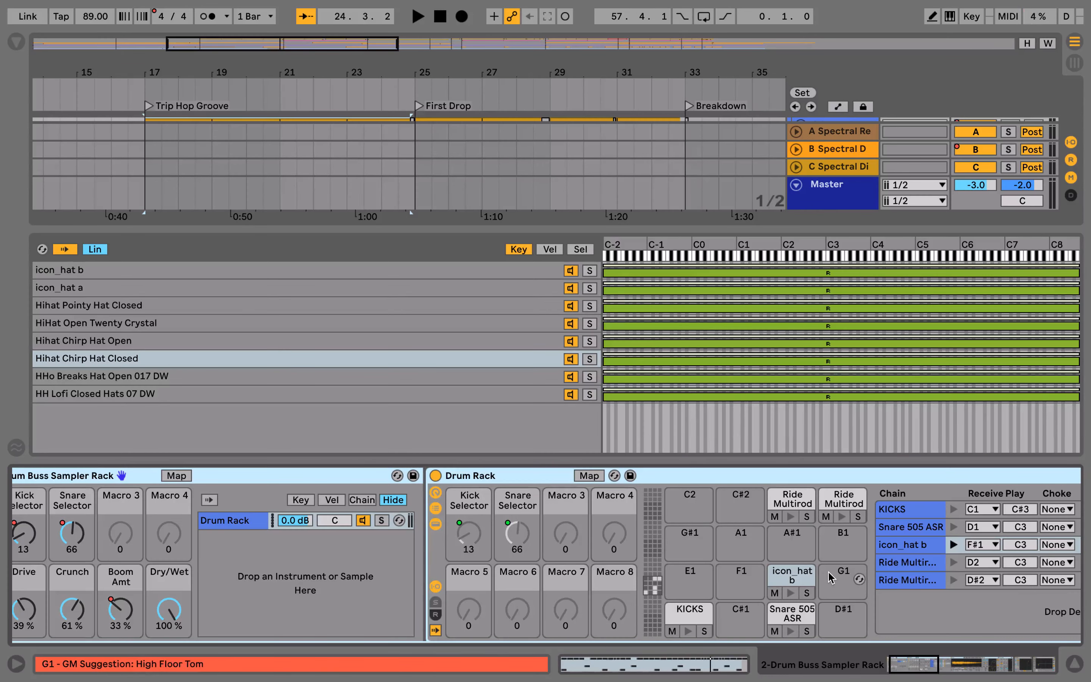
# - Display the velocity zones of the icon_hat b Sampler and go through its samples from icon_hat b to Hihat Chirp Hat Closed
pyautogui.click(683, 574)
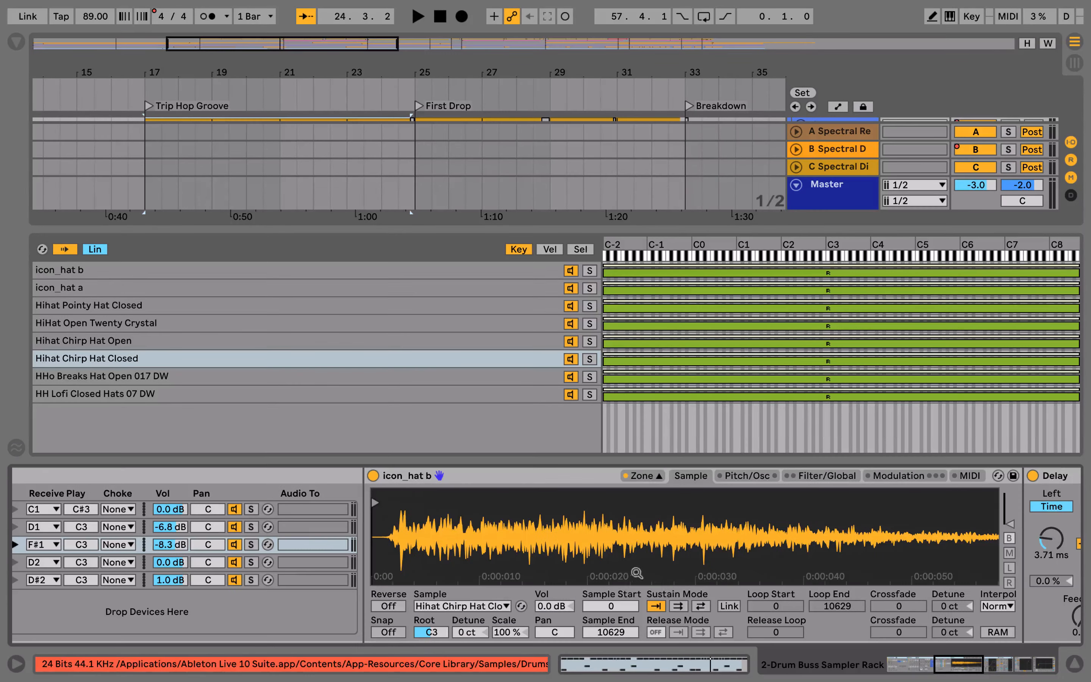
pyautogui.click(550, 249)
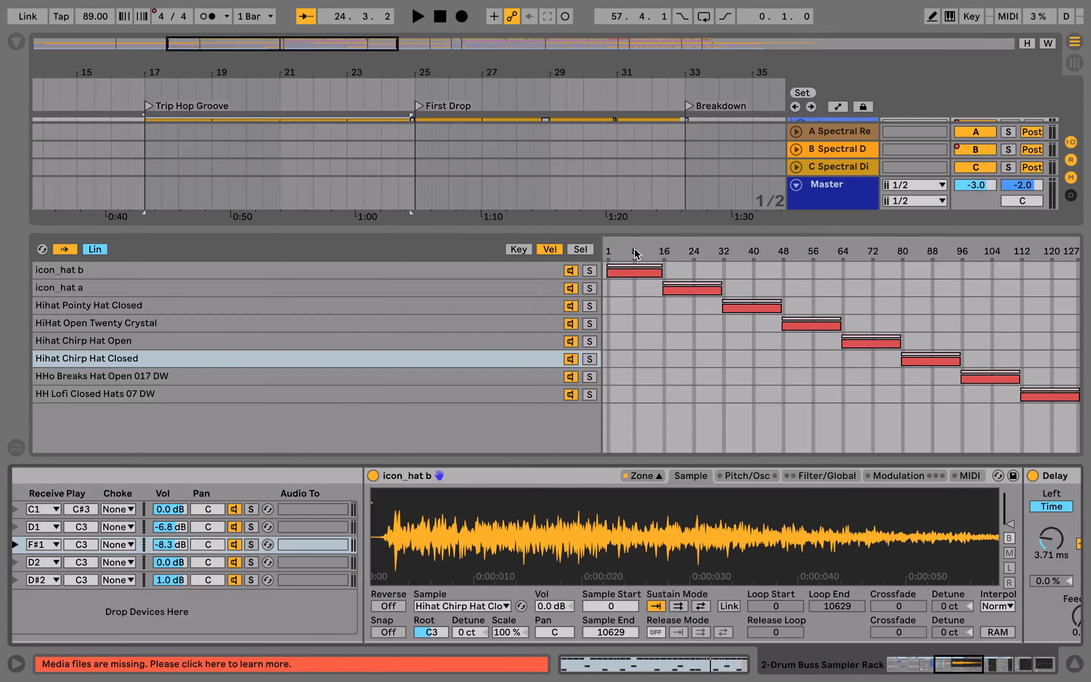
pyautogui.click(545, 270)
pyautogui.press('Down')
pyautogui.press('Down')
pyautogui.press('Down')
pyautogui.press('Down')
pyautogui.press('Down')
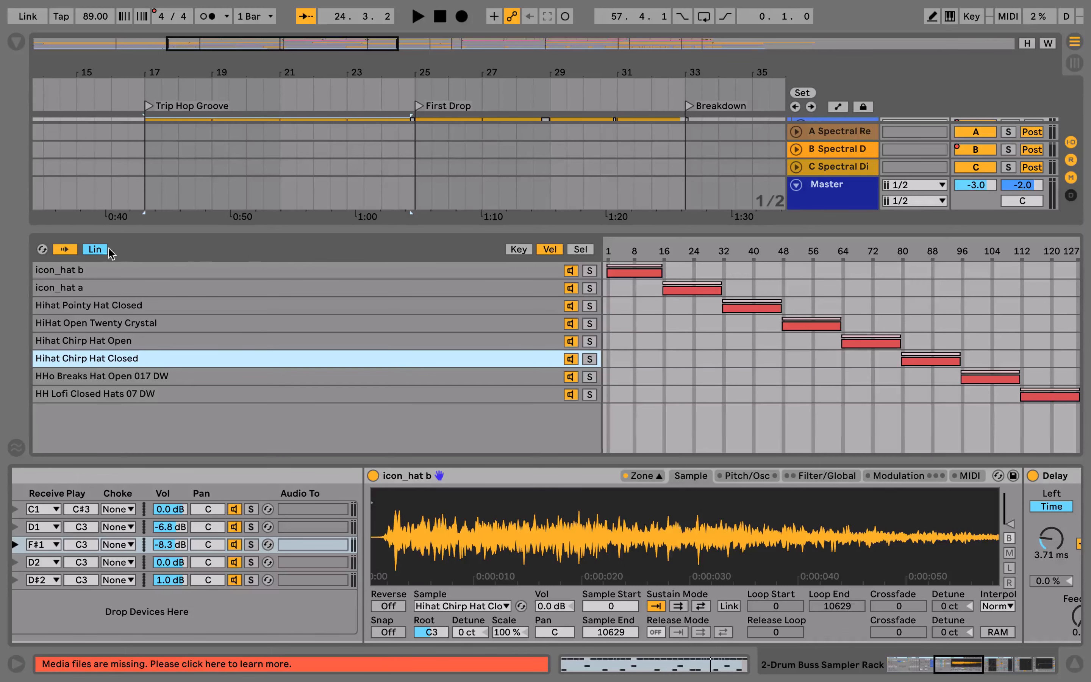
# - Enlarge the arrangement area and play the Trip Hop Groove clip to watch which hi-hat zones it triggers
pyautogui.click(66, 251)
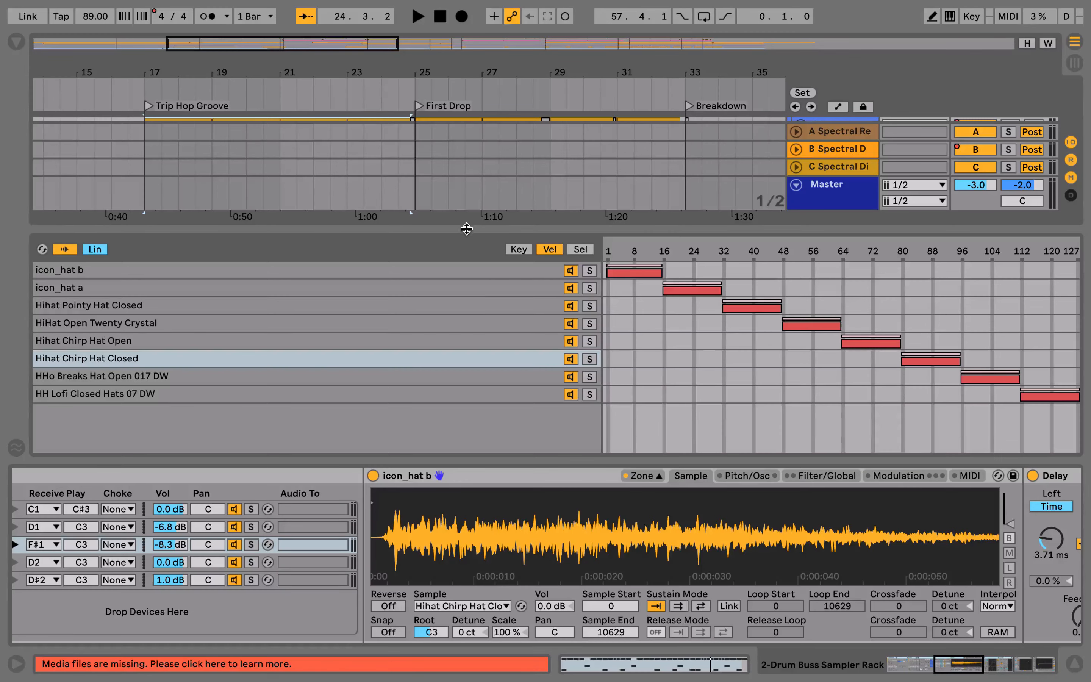
pyautogui.moveTo(466, 232); pyautogui.dragTo(466, 280)
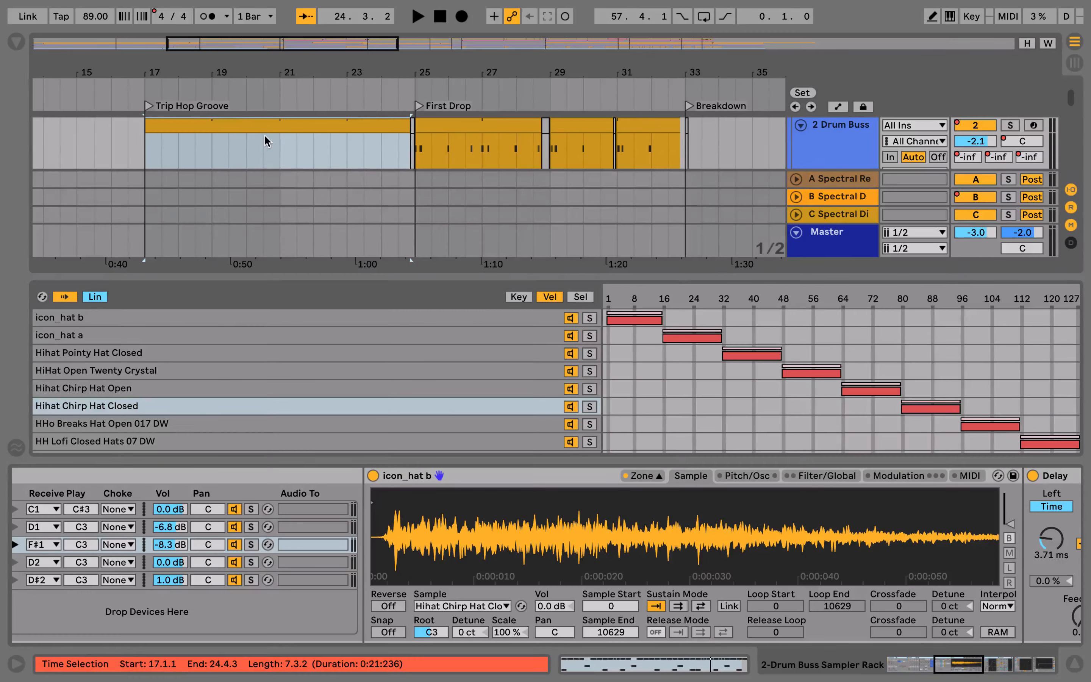
pyautogui.click(229, 121)
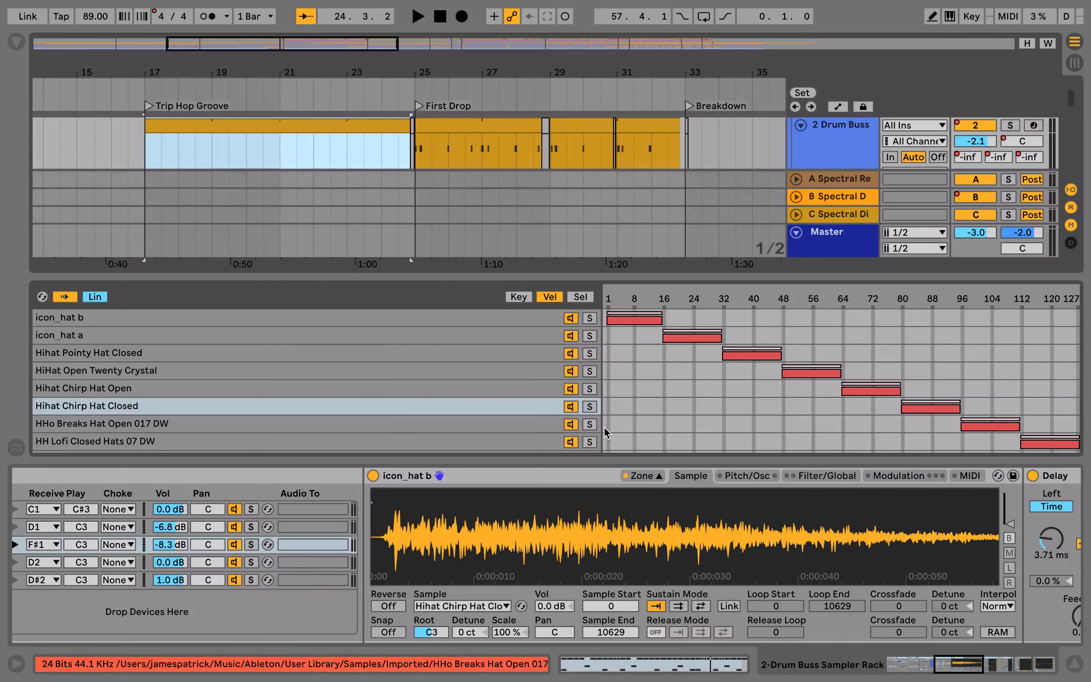
pyautogui.press('space')
pyautogui.press('space')
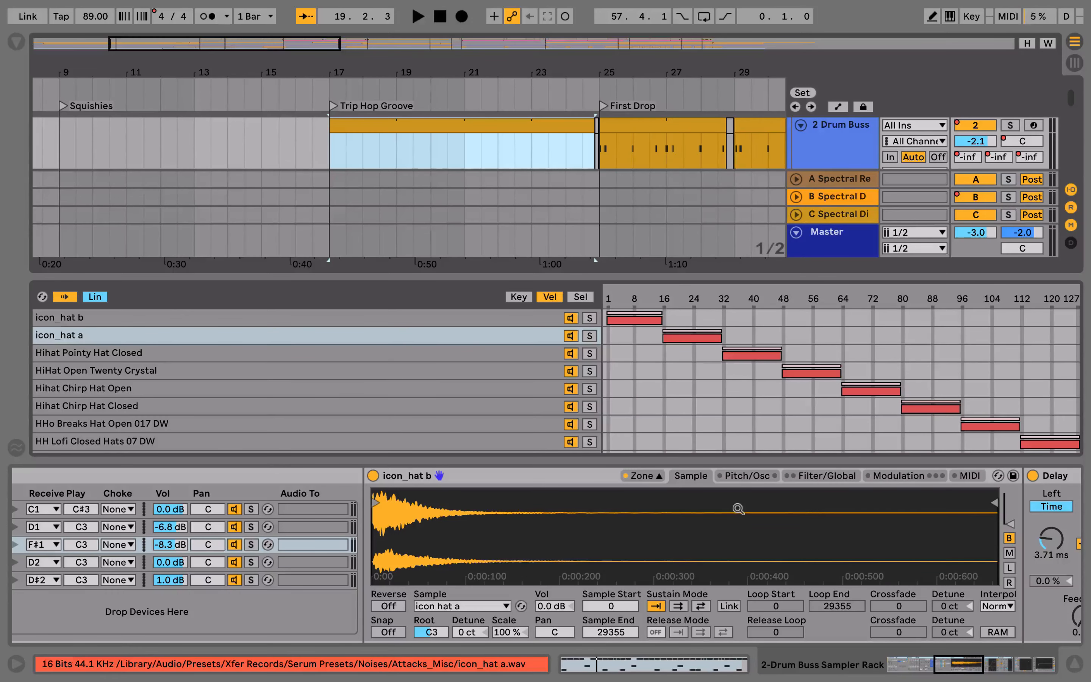
# - Review the icon_hat b Sampler's filter and global settings, picking 1 voice and the Trigger loop mode for the volume envelope
pyautogui.click(808, 476)
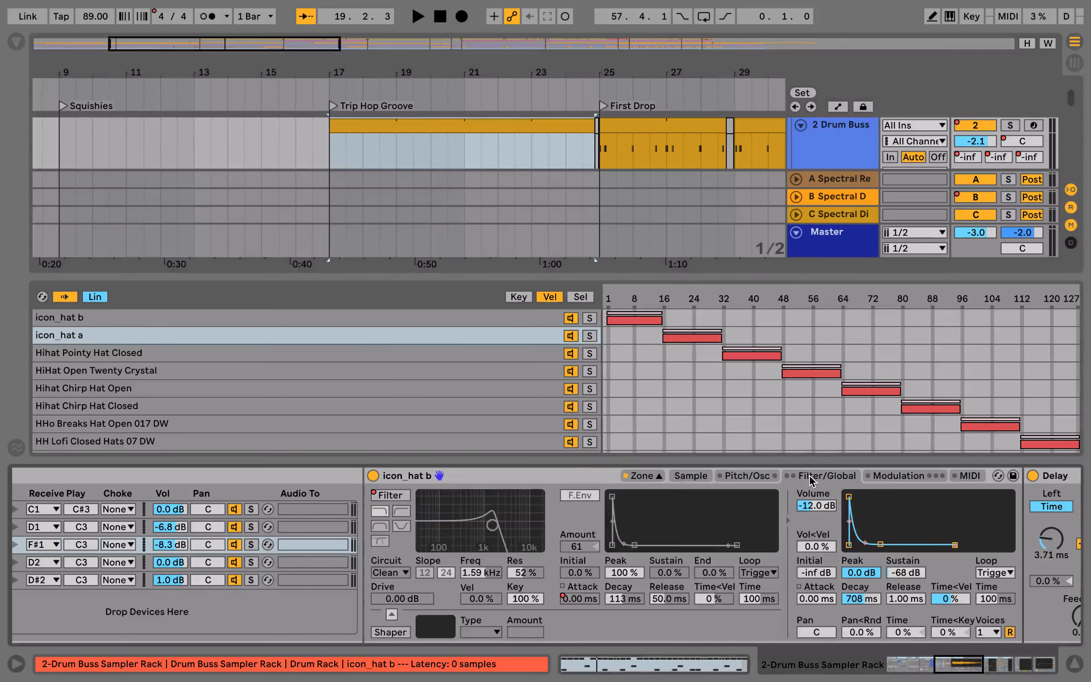
pyautogui.moveTo(816, 546)
pyautogui.mouseDown()
pyautogui.moveTo(816, 533)
pyautogui.moveTo(816, 548)
pyautogui.mouseUp()
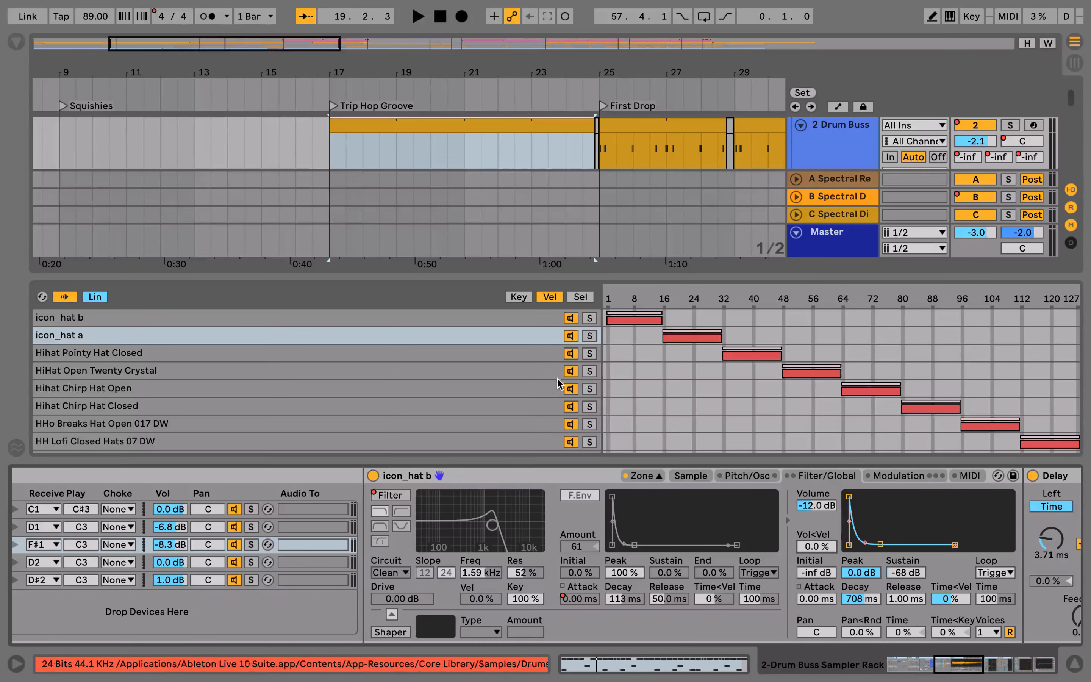
pyautogui.click(987, 632)
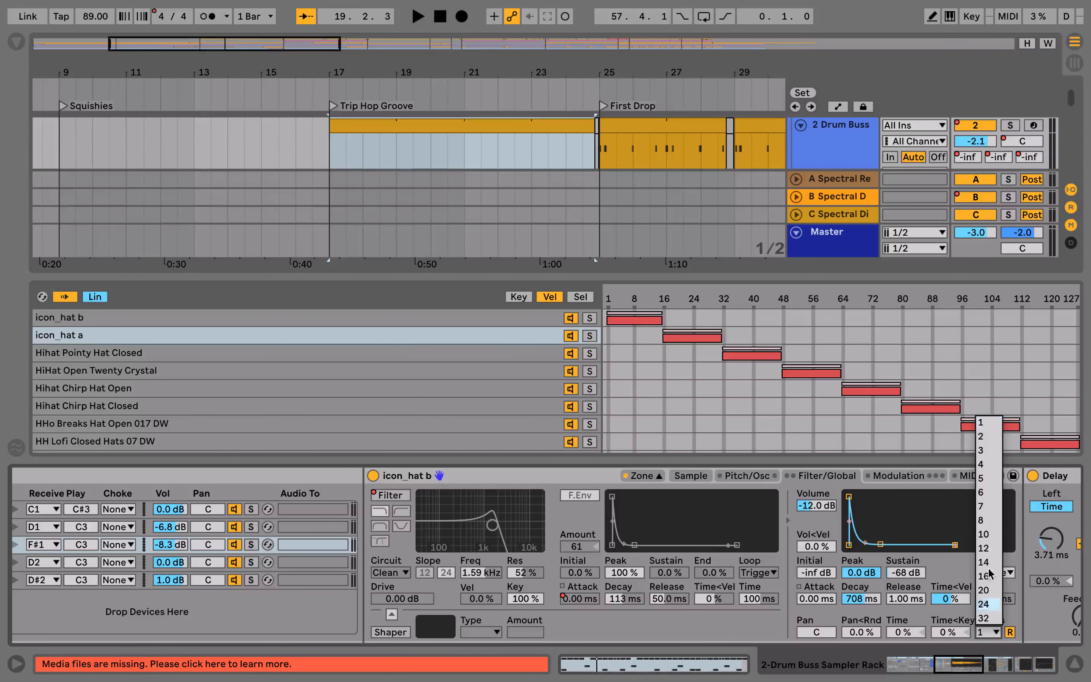
pyautogui.click(987, 424)
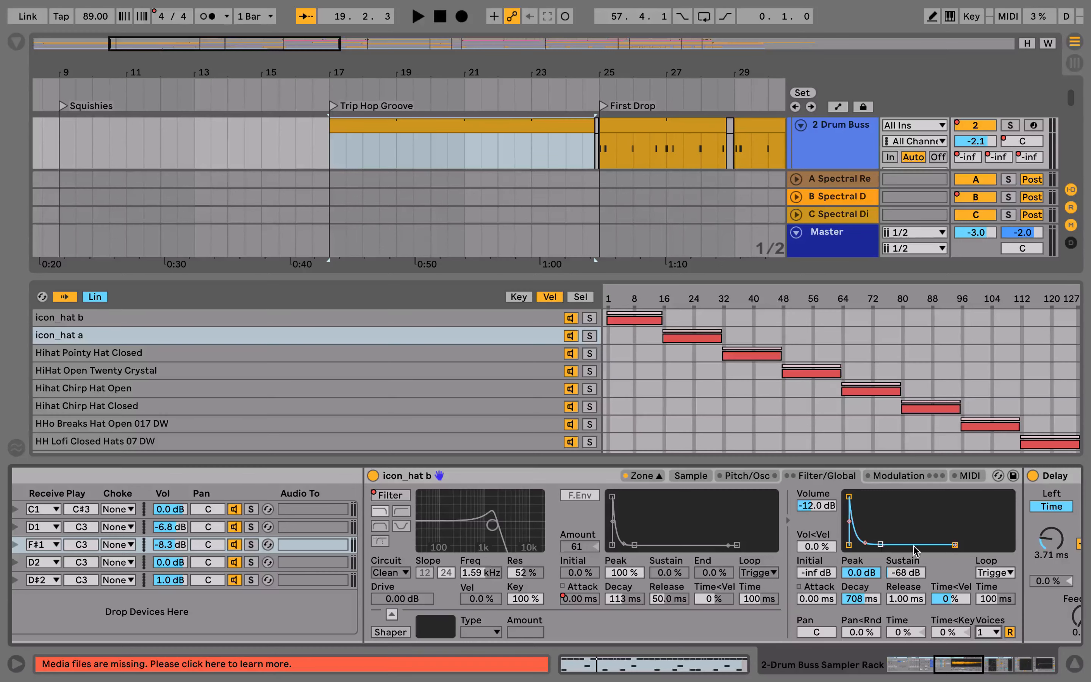
pyautogui.click(1004, 571)
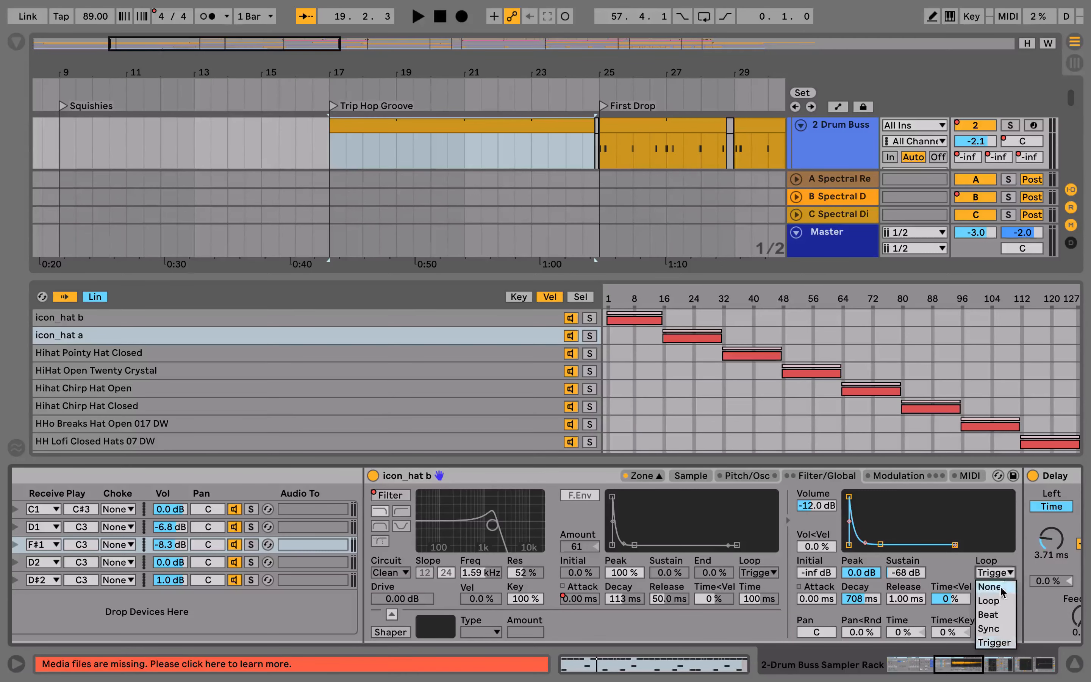
pyautogui.click(997, 642)
# - Shorten the icon_hat b volume envelope's decay to 317 ms while playing the clip
pyautogui.moveTo(880, 544)
pyautogui.mouseDown()
pyautogui.moveTo(902, 498)
pyautogui.moveTo(880, 497)
pyautogui.moveTo(871, 545)
pyautogui.mouseUp()
pyautogui.press('space')
pyautogui.moveTo(863, 597); pyautogui.dragTo(864, 585)
pyautogui.press('space')
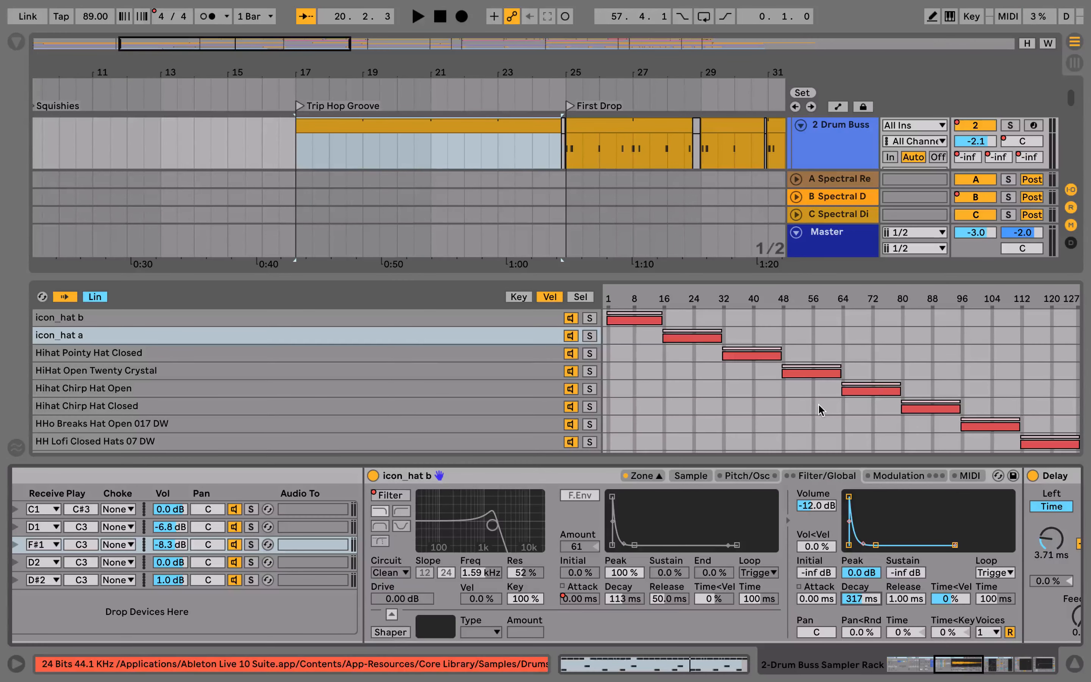
# - Show the Trip Hop Groove clip's MIDI notes and select all icon_hat b notes to examine their velocities
pyautogui.hscroll(-3, 813, 565)
pyautogui.click(654, 663)
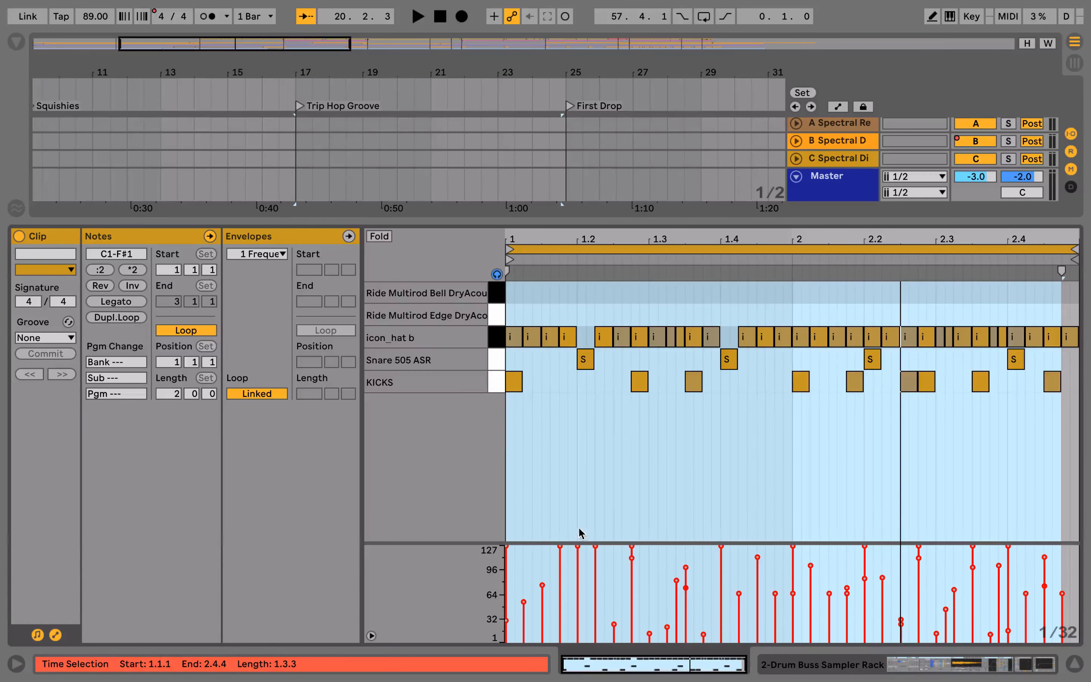
pyautogui.click(496, 337)
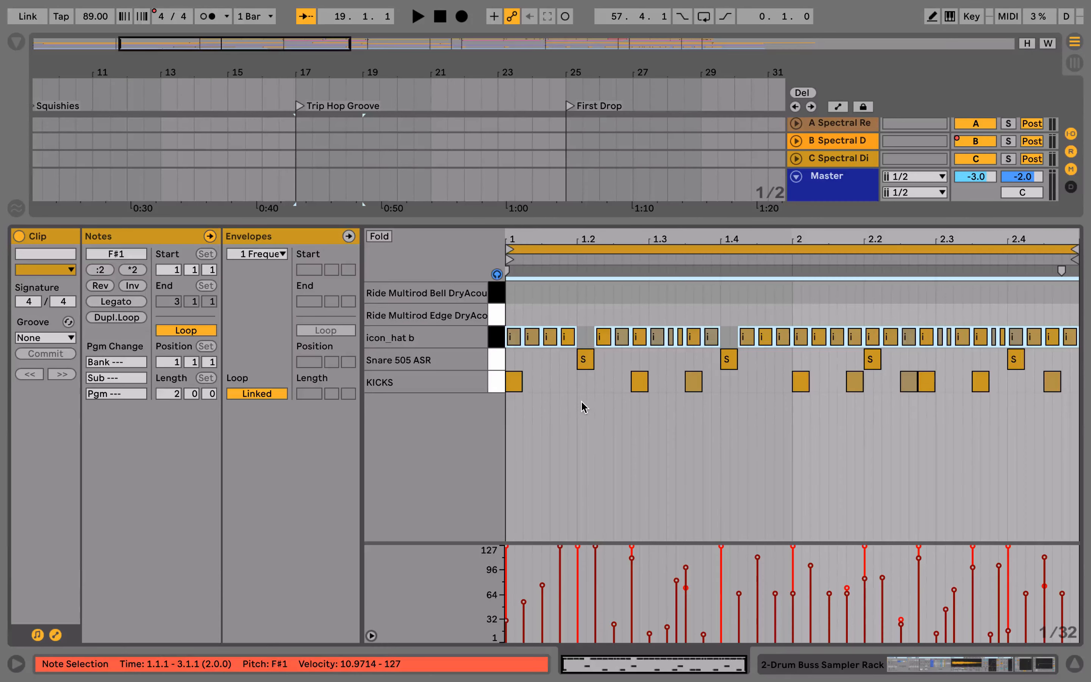
# - Create a new Live set without saving the changes to the current one
pyautogui.press('super+n')
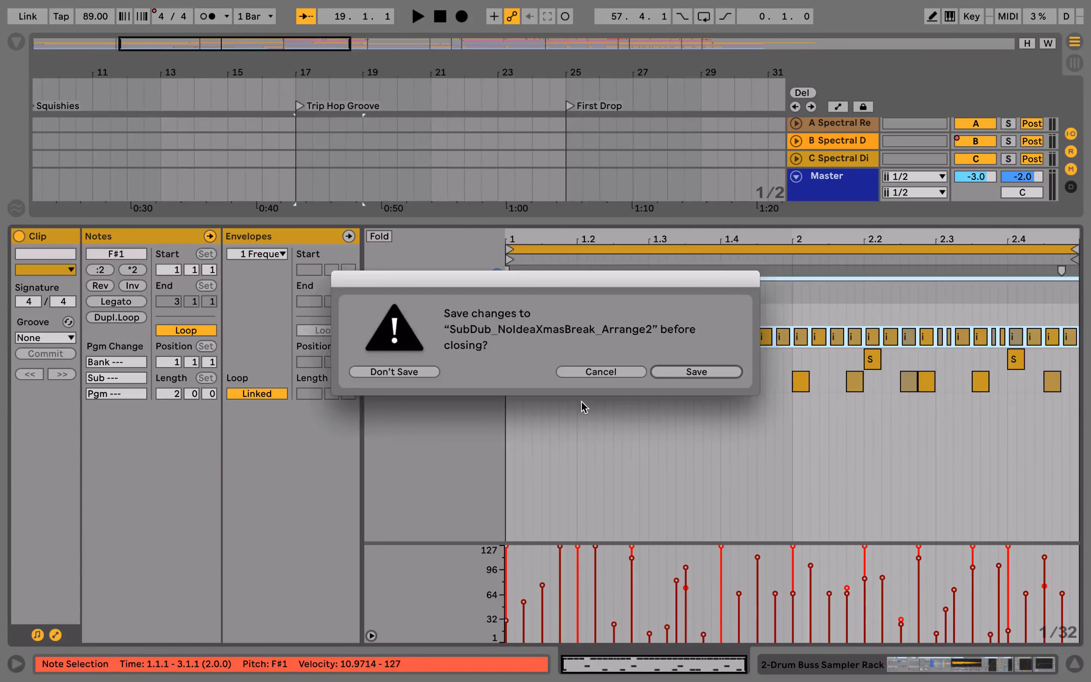
pyautogui.click(401, 373)
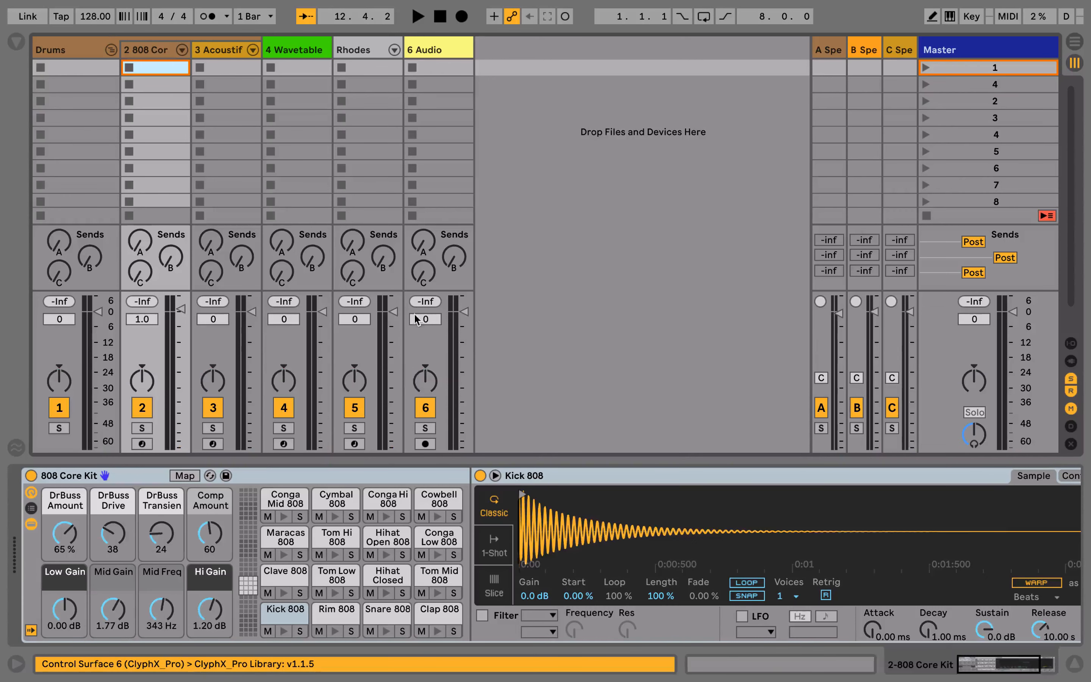
# - Insert a MIDI track after the 6 Audio track, search the browser for "sampler" and load the Sampler instrument onto it
pyautogui.click(436, 47)
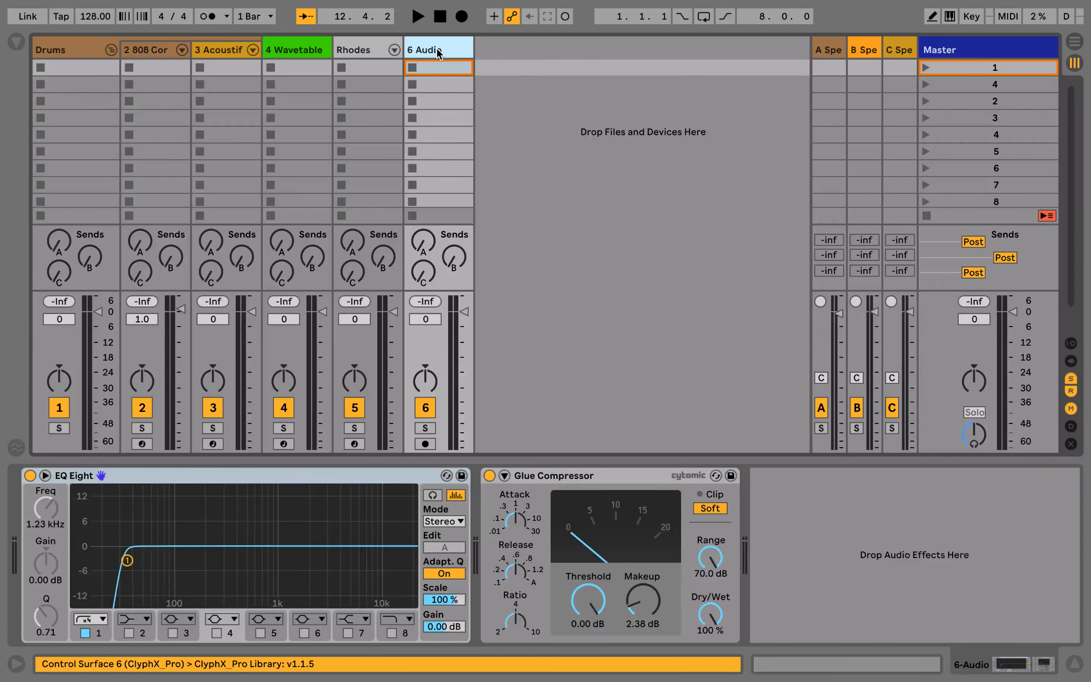
pyautogui.press('super+shift+t')
pyautogui.press('super+f')
pyautogui.write('sampler')
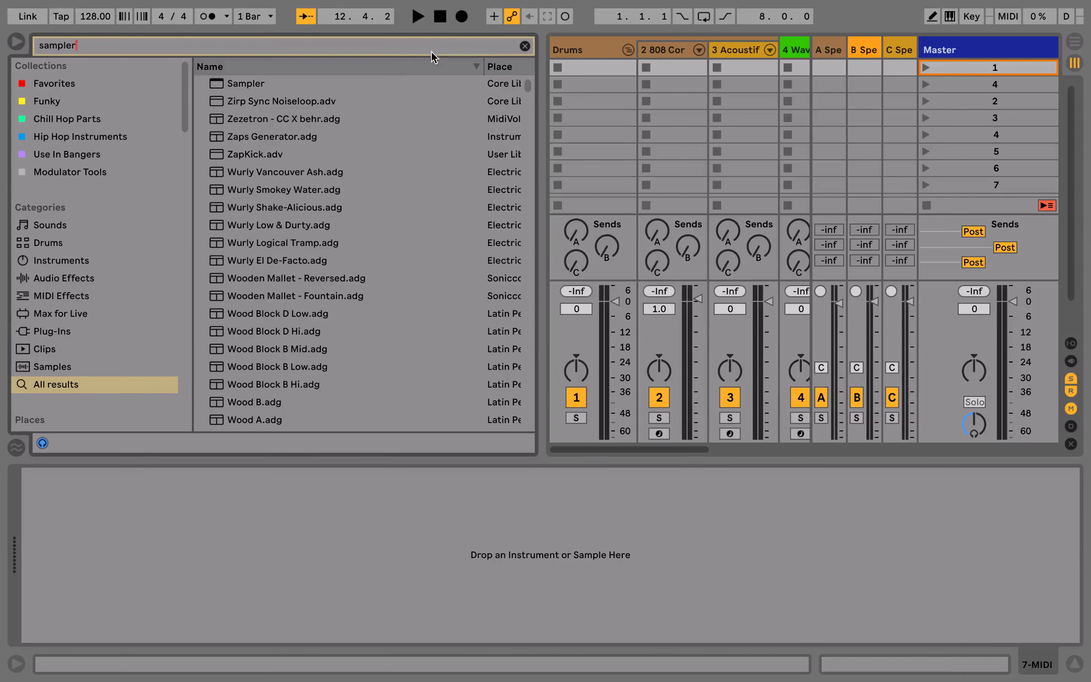
pyautogui.click(247, 82)
pyautogui.doubleClick(247, 83)
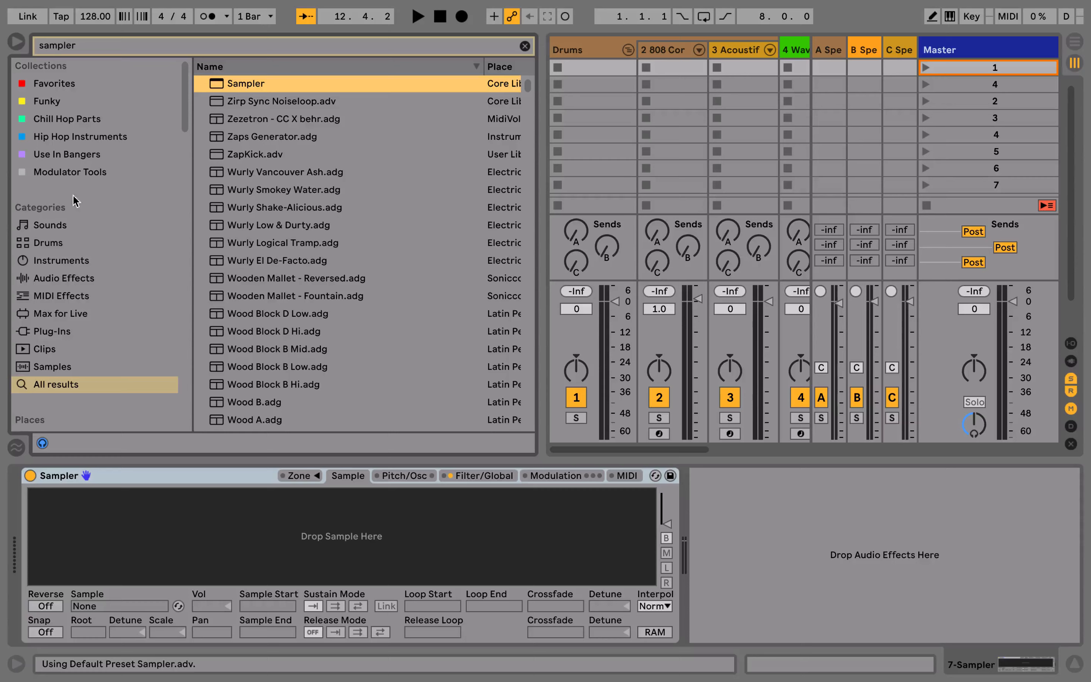
# - Clear the browser search and expand the Hihat folder within Drum Hits in the Drums category
pyautogui.click(58, 243)
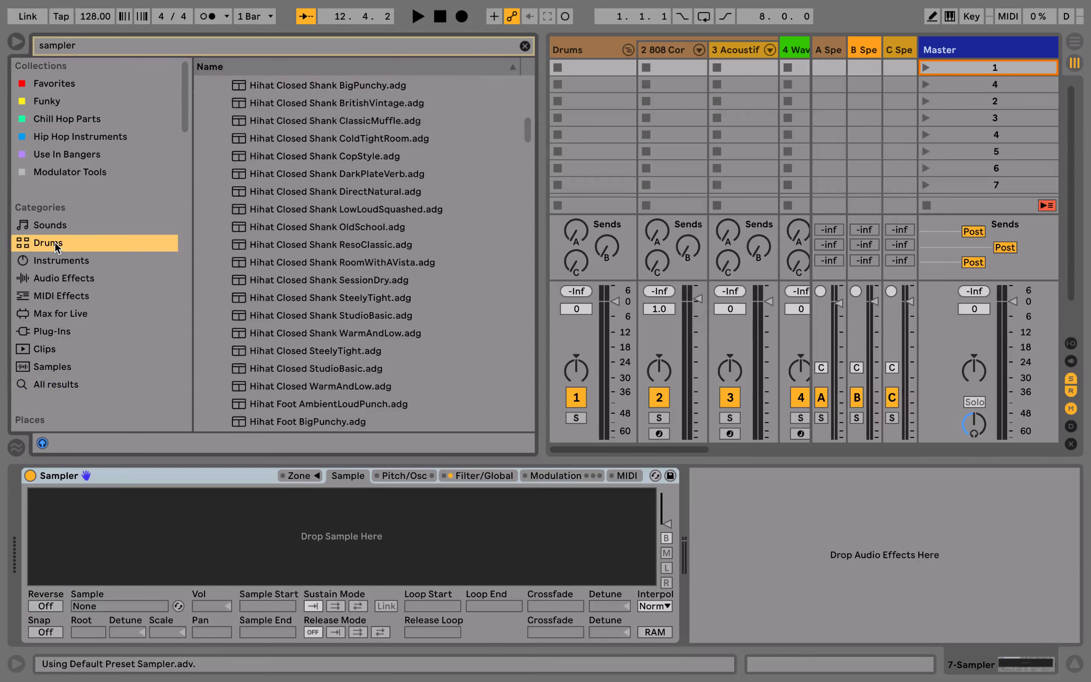
pyautogui.click(524, 46)
pyautogui.scroll(20, 364, 135)
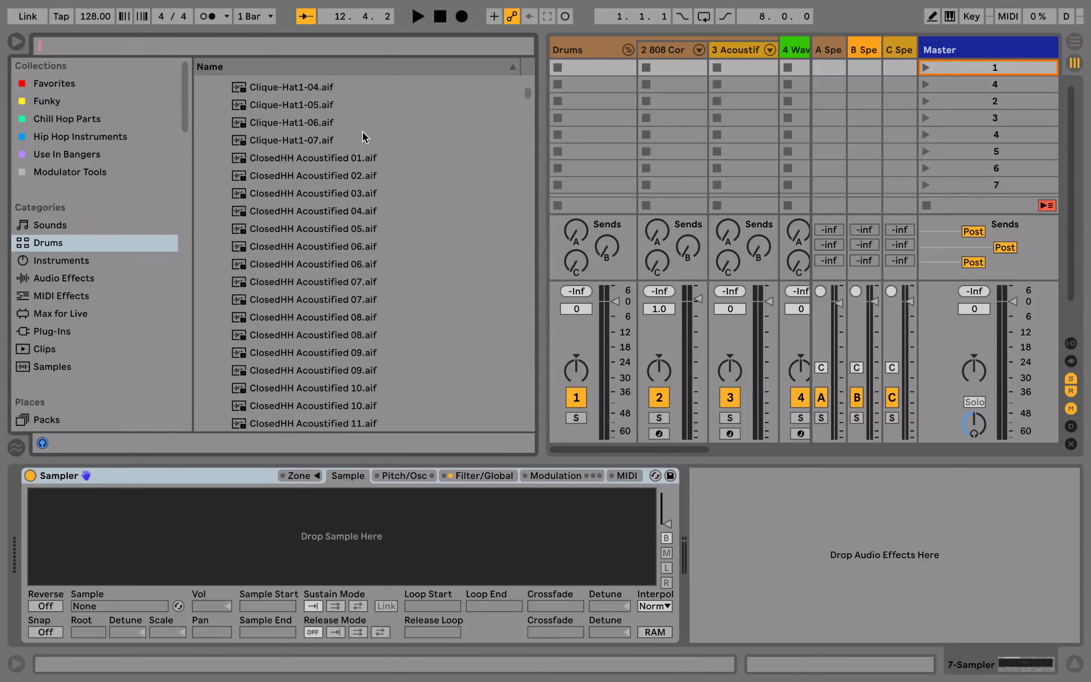
pyautogui.click(213, 207)
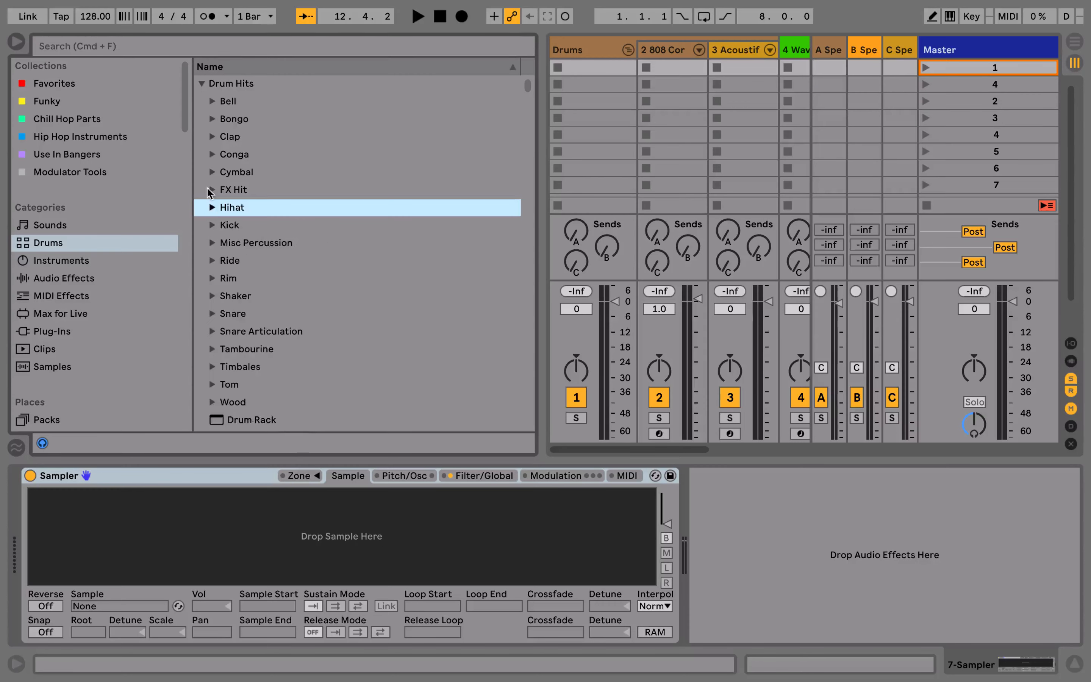
pyautogui.click(201, 83)
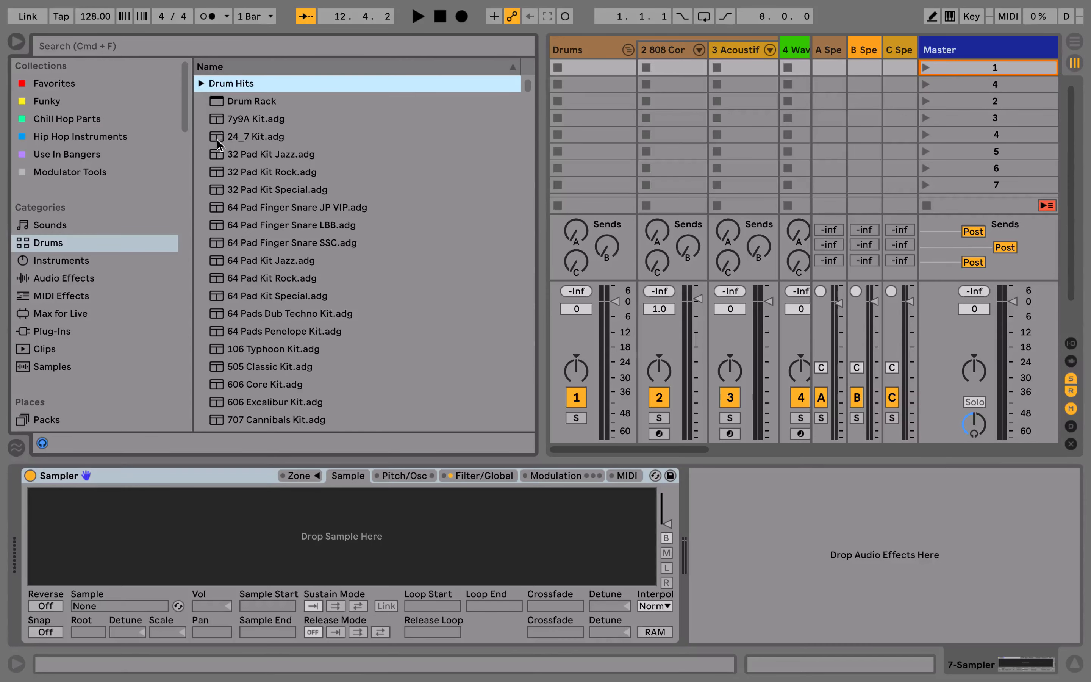
pyautogui.click(201, 85)
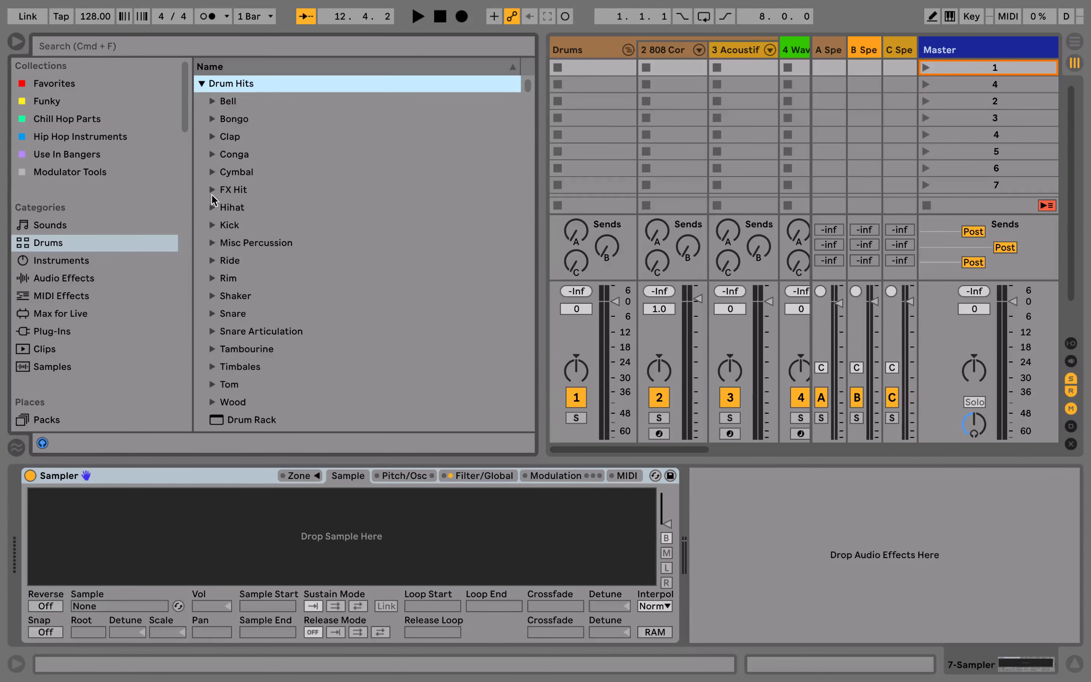
pyautogui.click(213, 208)
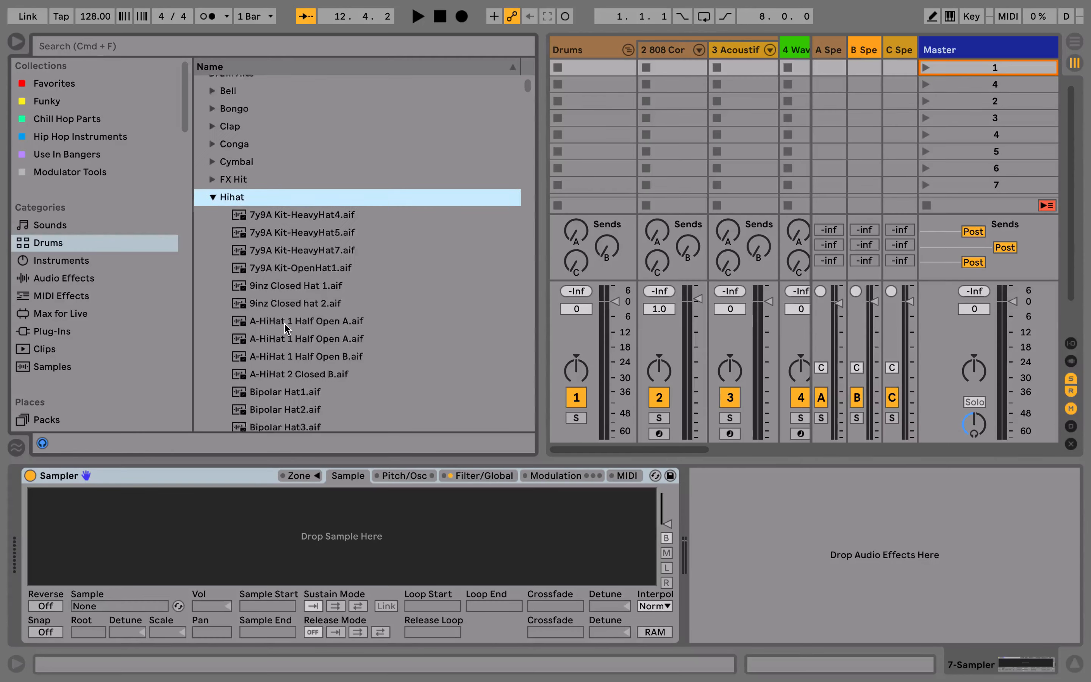
# - Look through the Hihat folder's samples for suitable closed and open hats
pyautogui.scroll(-10, 281, 323)
pyautogui.scroll(-12, 285, 328)
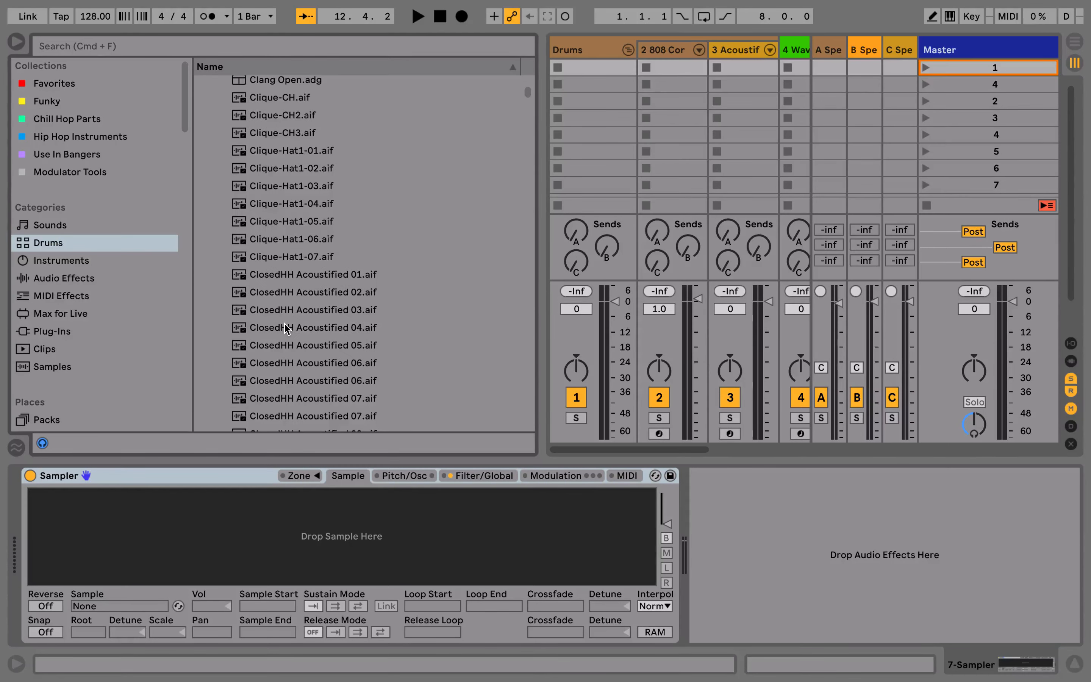
pyautogui.scroll(-20, 284, 325)
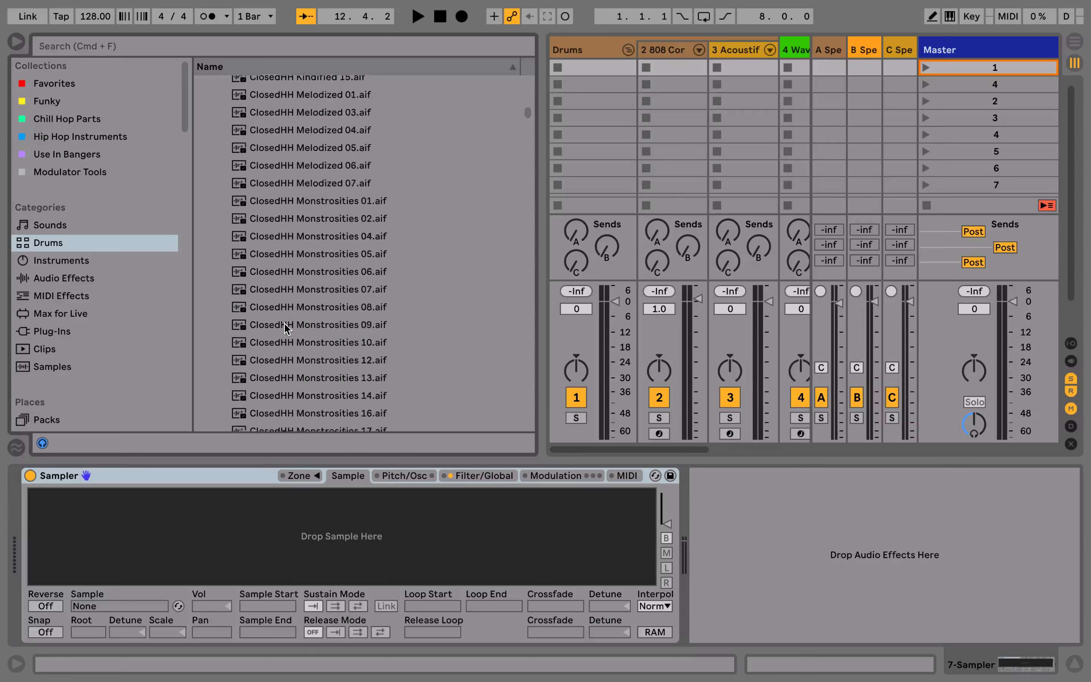
pyautogui.scroll(-20, 285, 328)
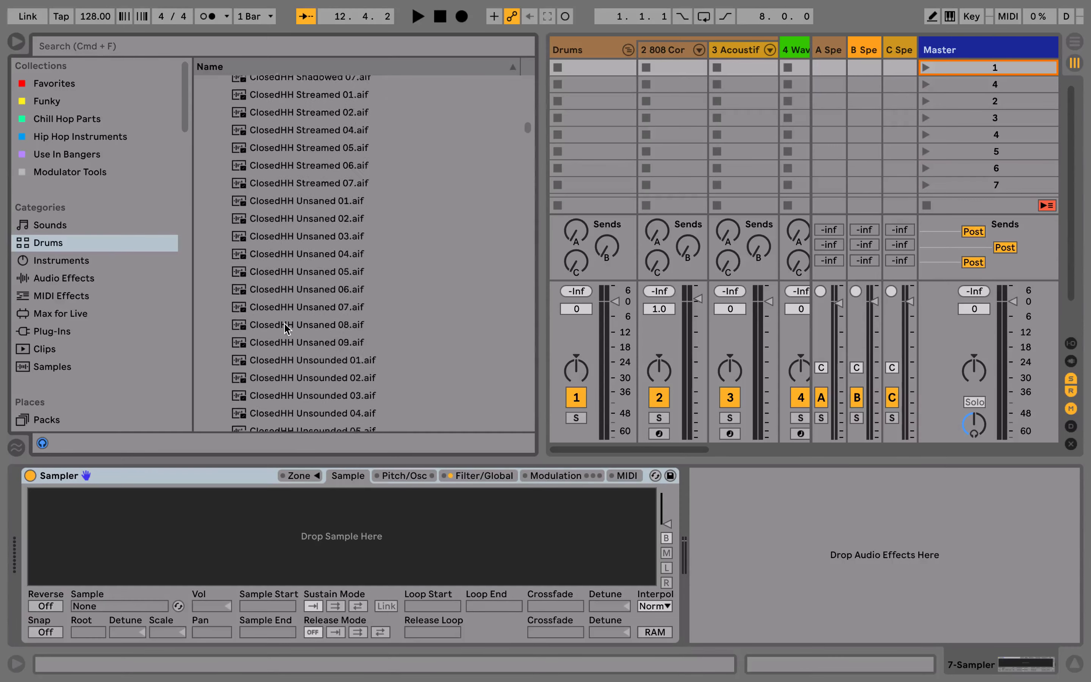
pyautogui.scroll(-4, 284, 323)
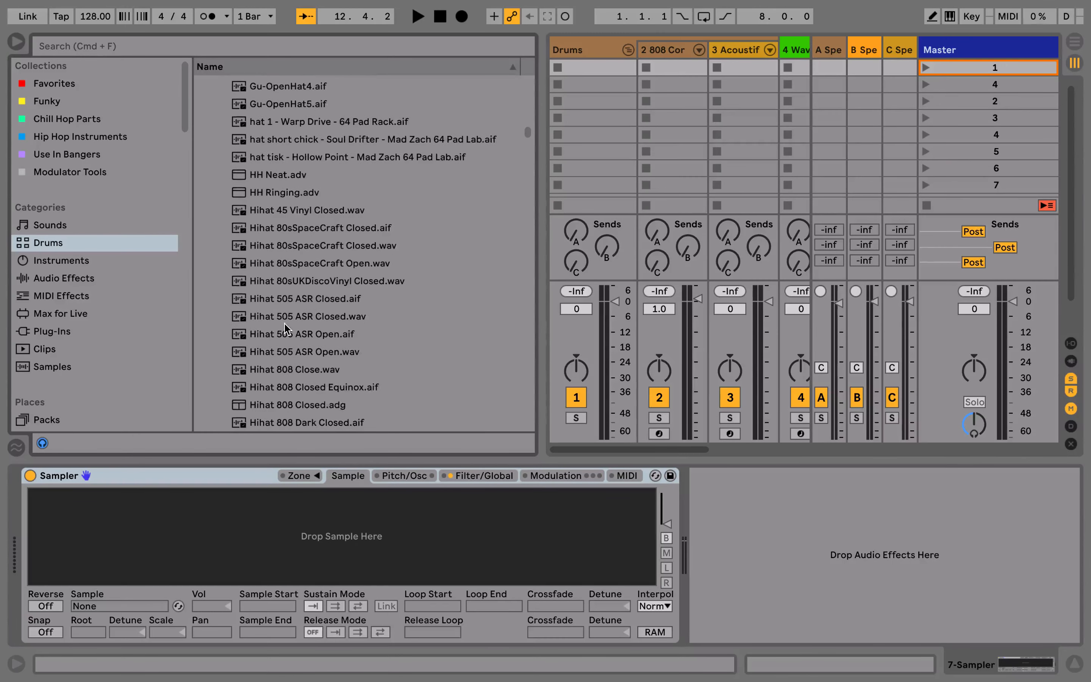
pyautogui.scroll(-6, 285, 324)
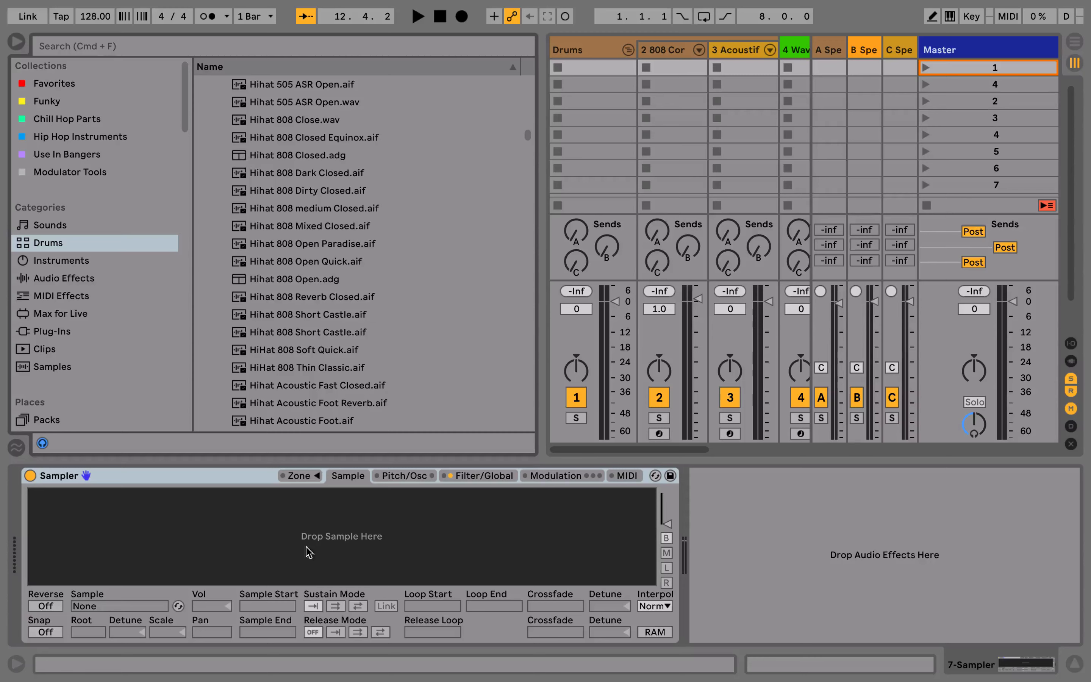
# - Try searching the Drums category of the browser for "hat closed wav"
pyautogui.click(115, 45)
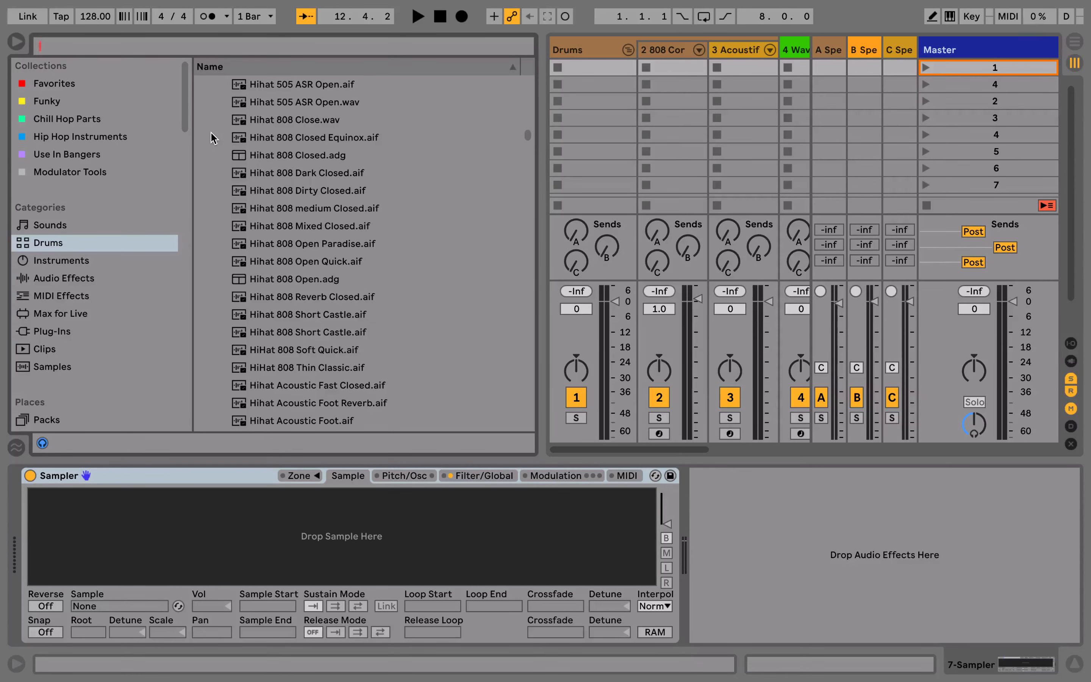
pyautogui.write('hat ')
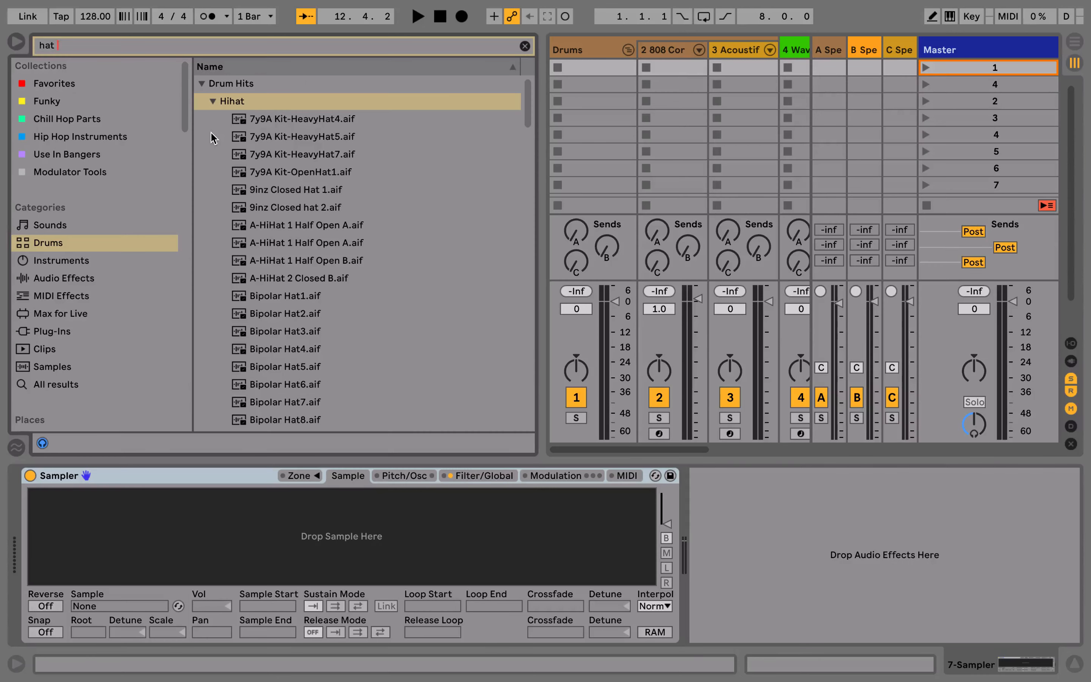
pyautogui.write('closed')
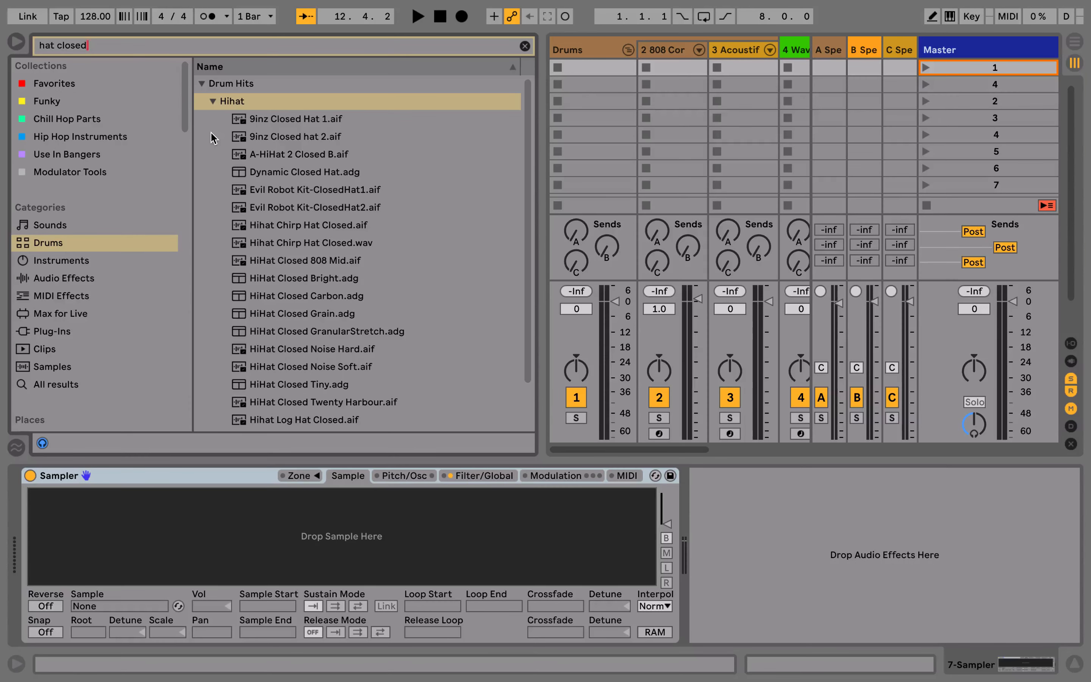
pyautogui.write(' wav')
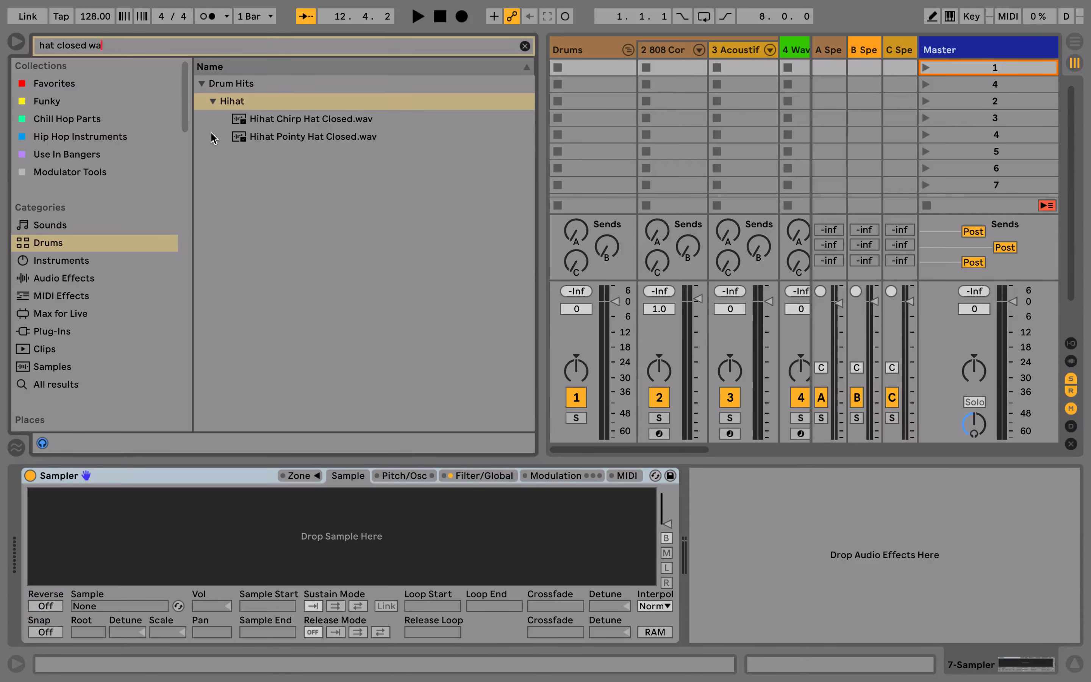
pyautogui.press('BackSpace')
pyautogui.press('BackSpace')
pyautogui.press('BackSpace')
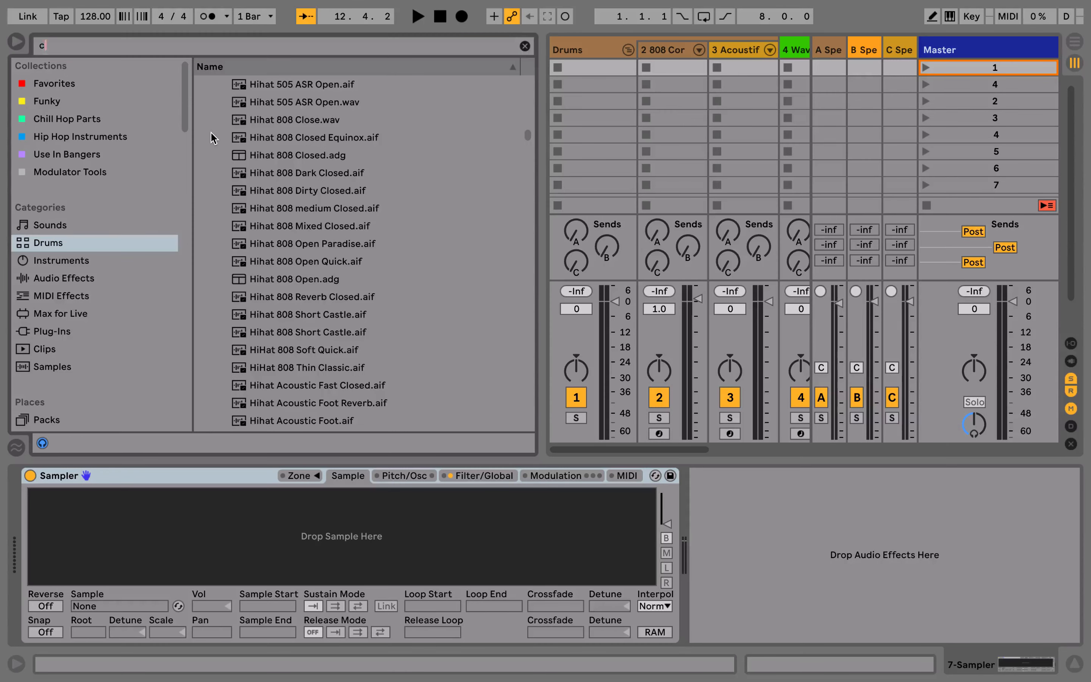
# - Search the drum samples for "closed wav" and load every sample found into the empty Sampler
pyautogui.write('closed wav')
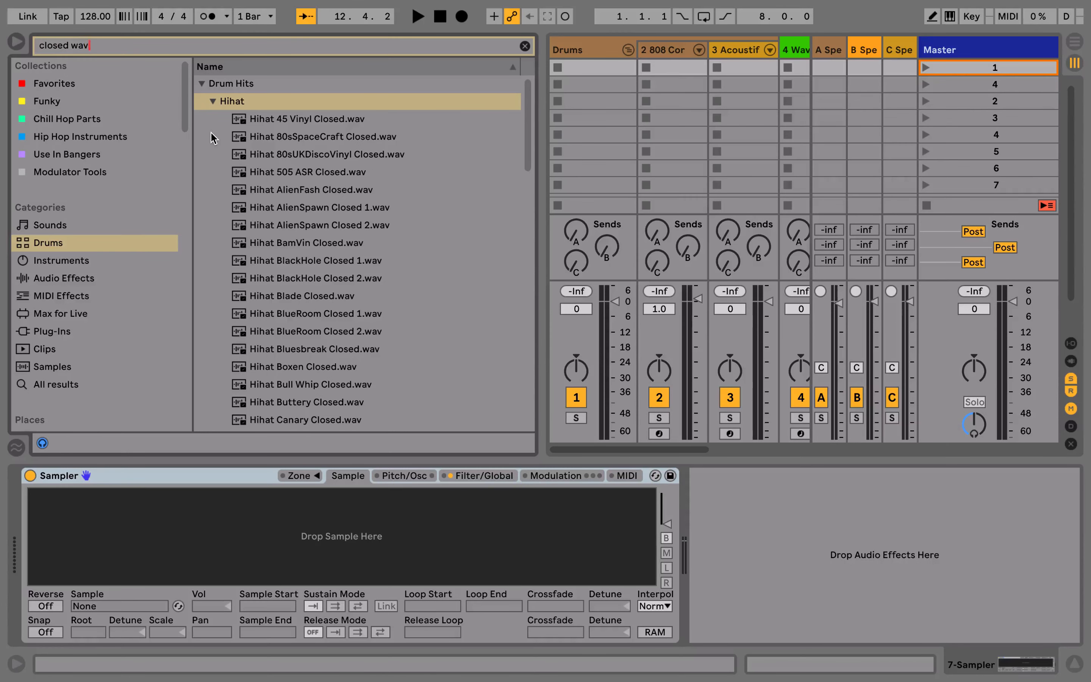
pyautogui.scroll(-10, 318, 203)
pyautogui.click(280, 119)
pyautogui.scroll(-15, 293, 270)
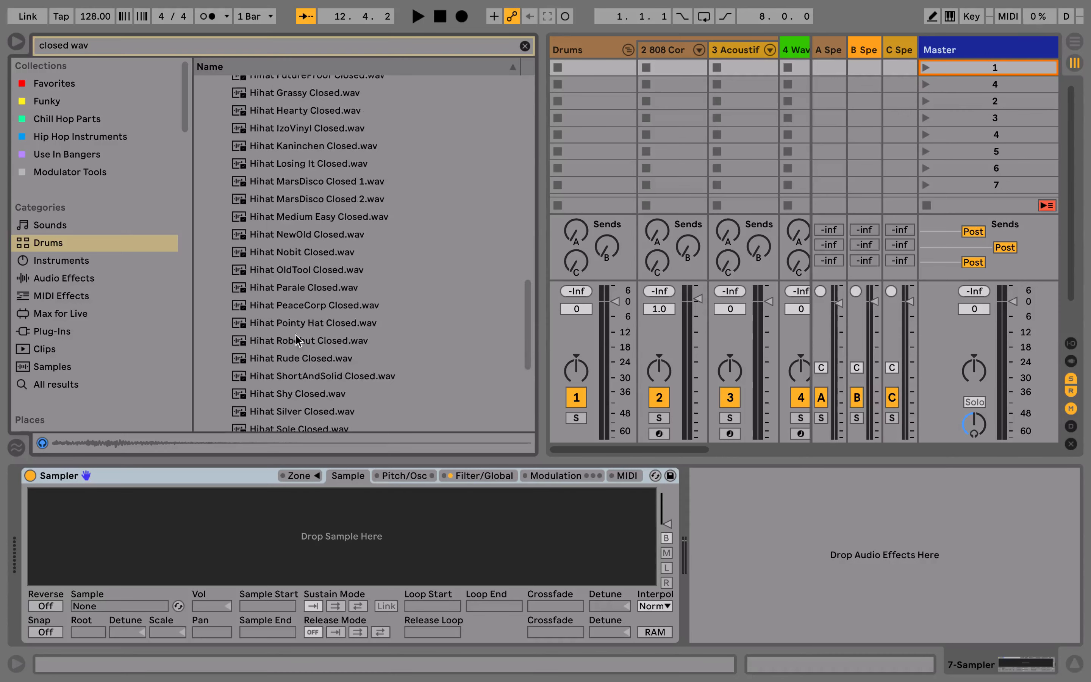
pyautogui.scroll(-10, 280, 370)
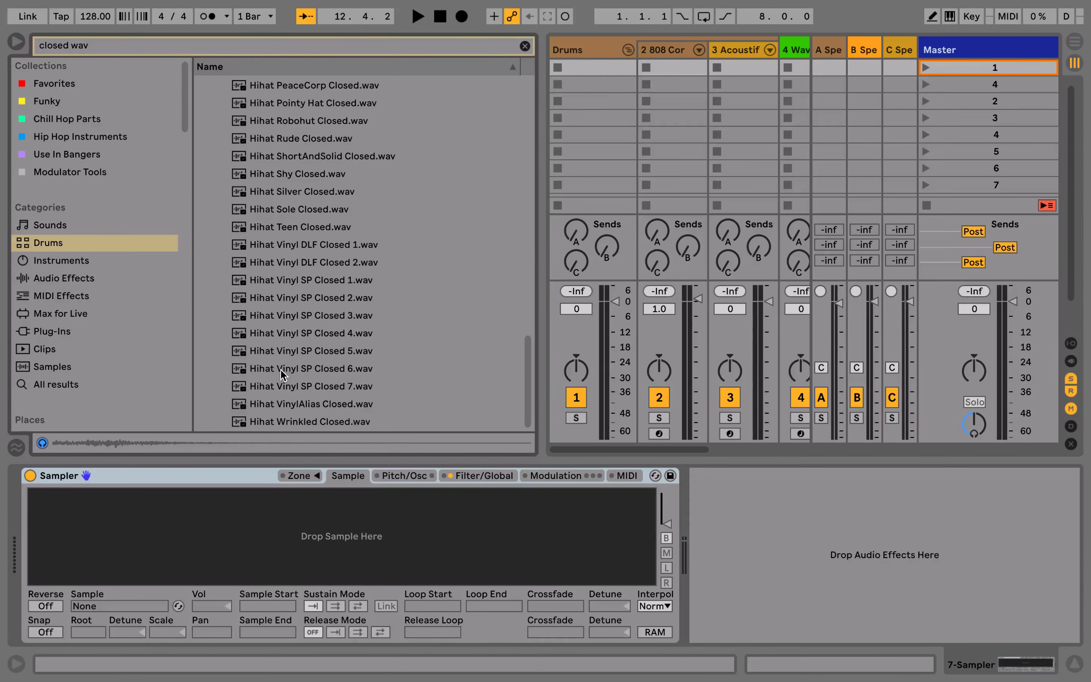
pyautogui.keyDown('shift'); pyautogui.click(280, 420); pyautogui.keyUp('shift')
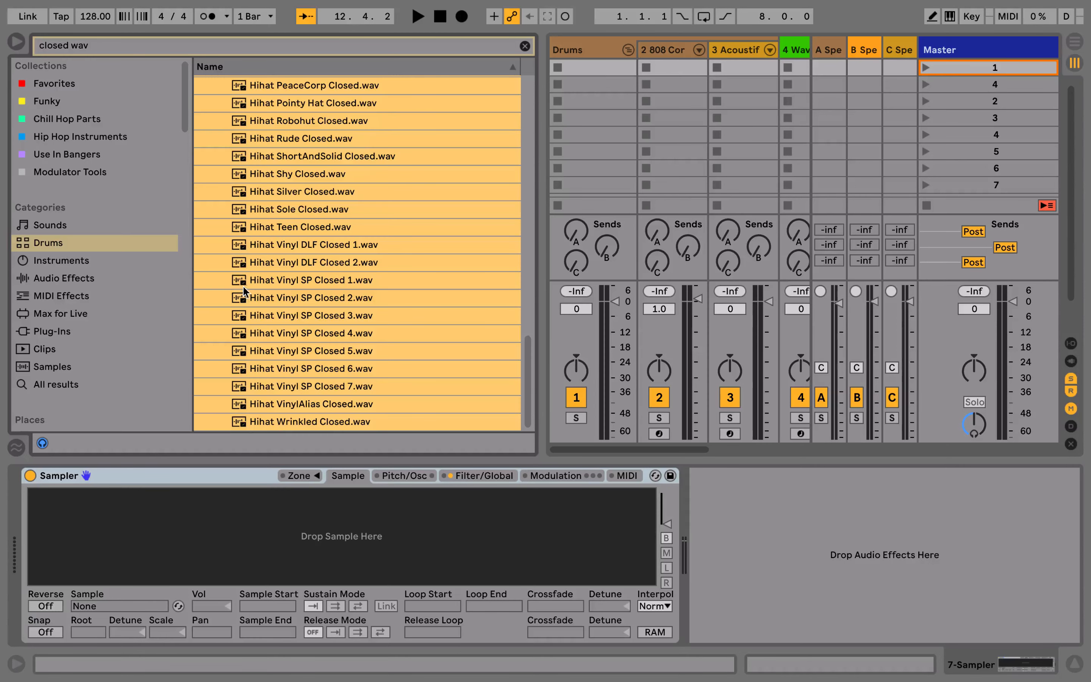
pyautogui.moveTo(237, 283); pyautogui.dragTo(282, 561)
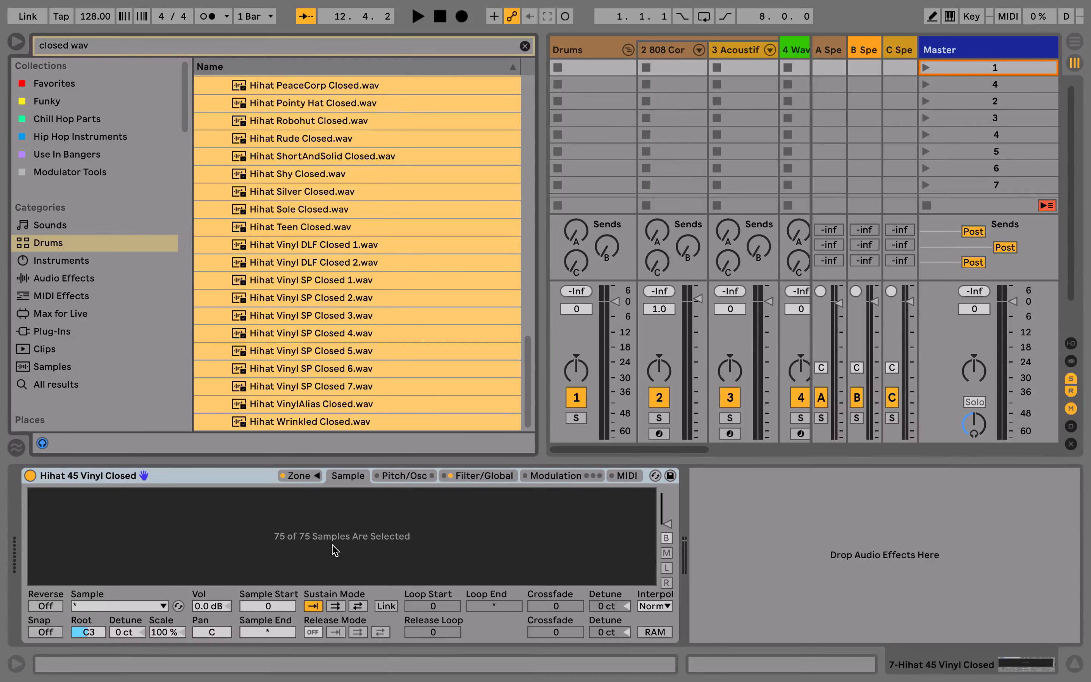
# - Show the Sampler's velocity zones in an enlarged zone editor and distribute the velocity ranges of all samples equally
pyautogui.hotkey('ctrl', 'alt', 'b')
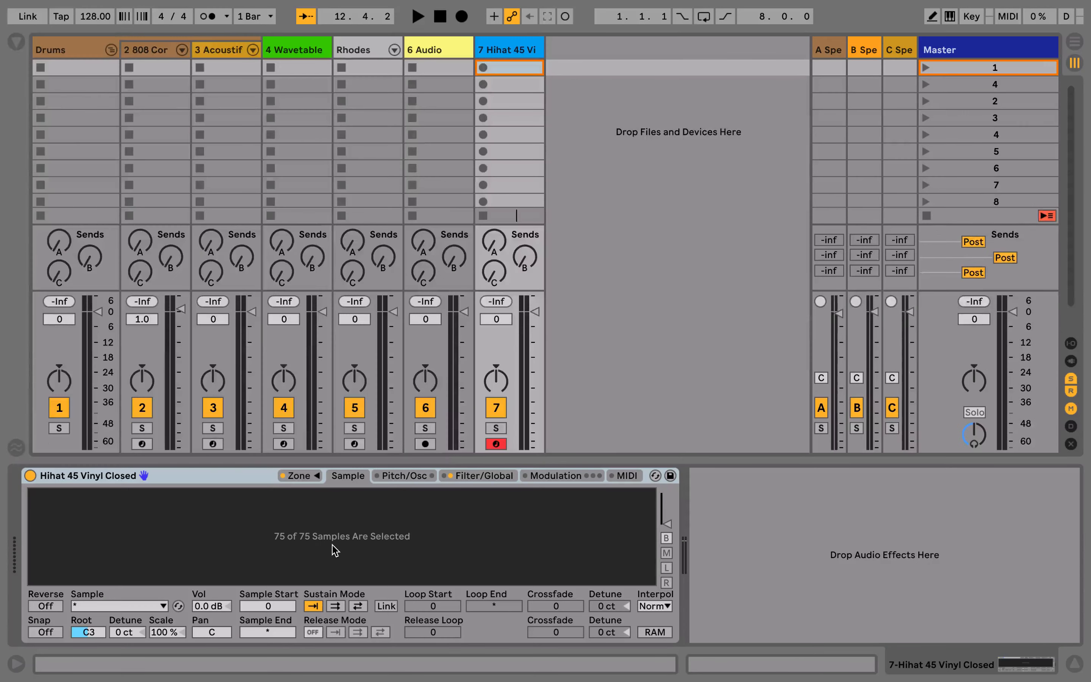
pyautogui.click(311, 477)
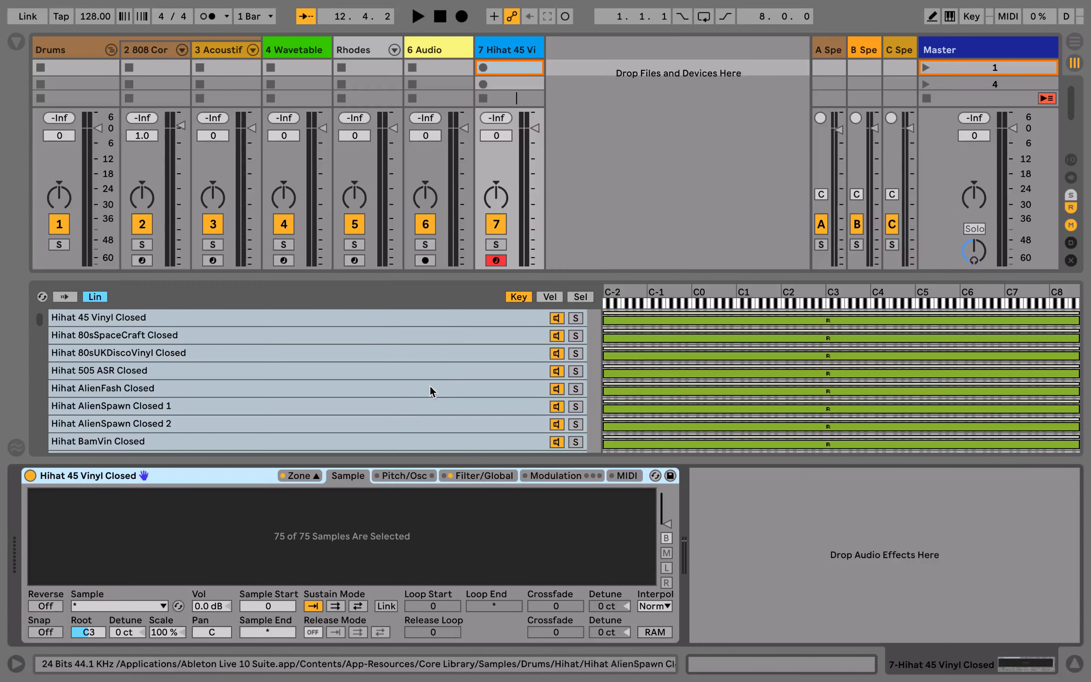
pyautogui.click(549, 297)
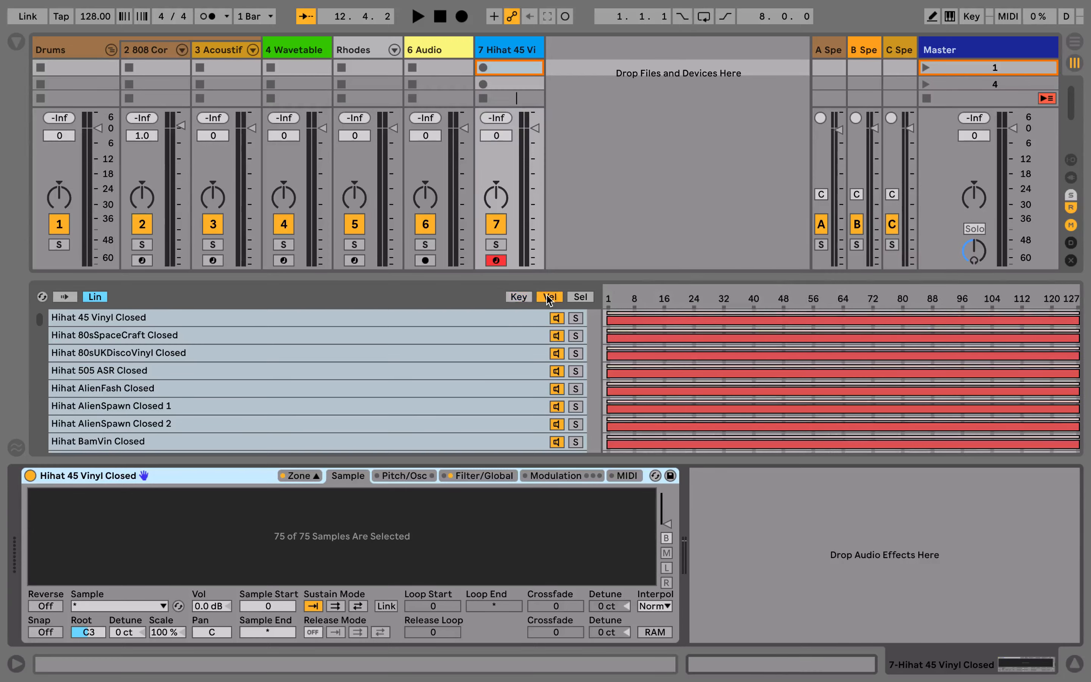
pyautogui.moveTo(548, 274); pyautogui.dragTo(536, 107)
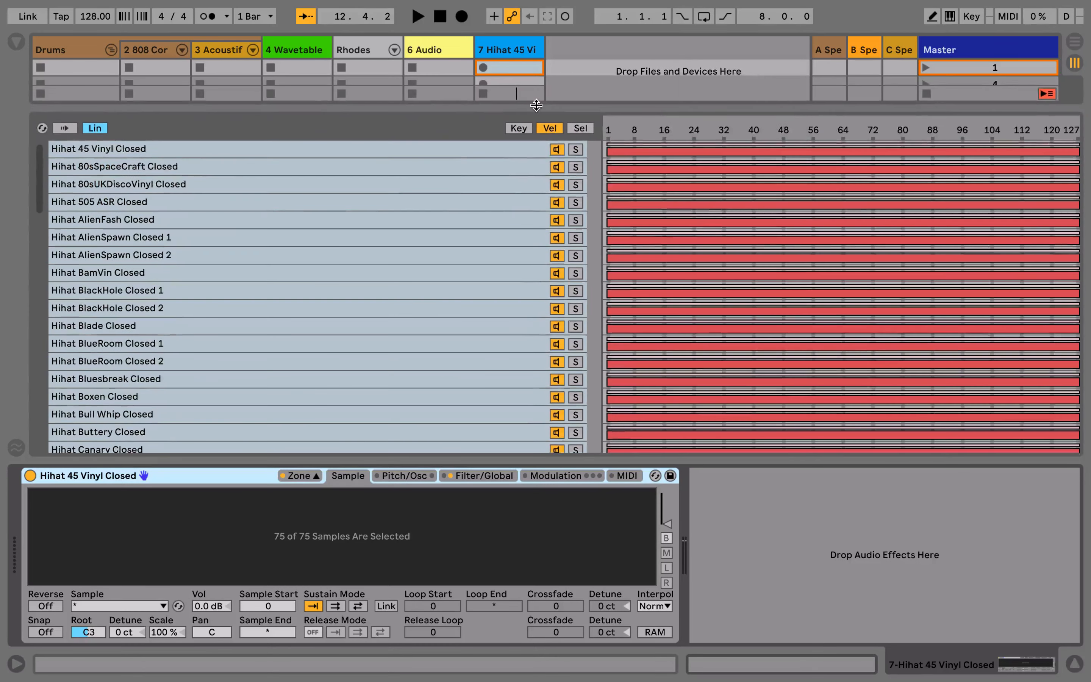
pyautogui.rightClick(840, 154)
pyautogui.click(879, 165)
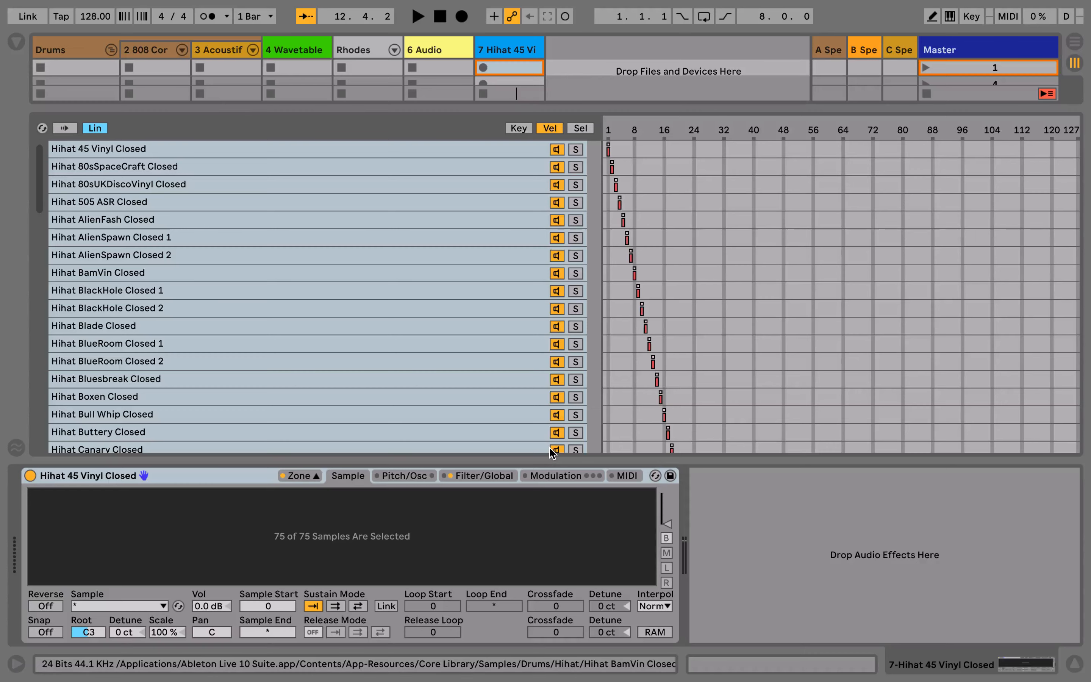
# - Create a one-bar MIDI clip in the first slot of track 7 and fill it with sixteenth-note C3 hits
pyautogui.doubleClick(521, 68)
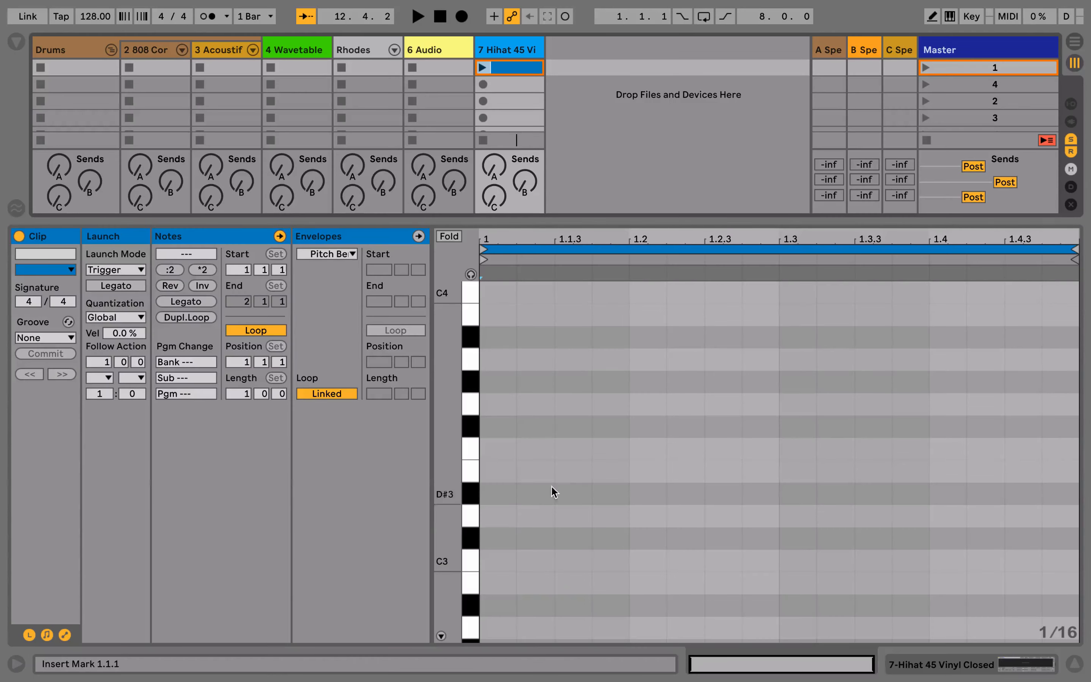
pyautogui.press('b')
pyautogui.moveTo(496, 556)
pyautogui.mouseDown()
pyautogui.moveTo(602, 536)
pyautogui.moveTo(1044, 516)
pyautogui.mouseUp()
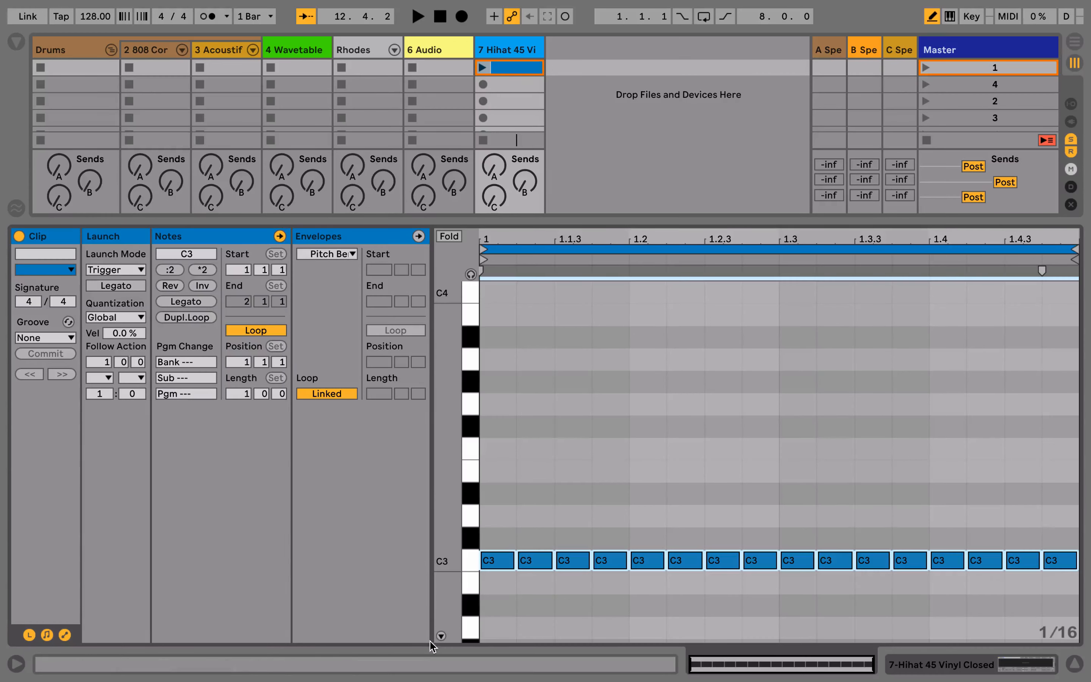
# - Enlarge the clip's velocity lane and draw widely varying velocities across the notes, with the last one at about 120
pyautogui.click(440, 636)
pyautogui.moveTo(457, 592); pyautogui.dragTo(461, 414)
pyautogui.scroll(-6, 676, 351)
pyautogui.moveTo(480, 492)
pyautogui.mouseDown()
pyautogui.moveTo(615, 518)
pyautogui.moveTo(674, 601)
pyautogui.moveTo(741, 460)
pyautogui.moveTo(785, 588)
pyautogui.moveTo(986, 440)
pyautogui.moveTo(1000, 547)
pyautogui.moveTo(1041, 653)
pyautogui.mouseUp()
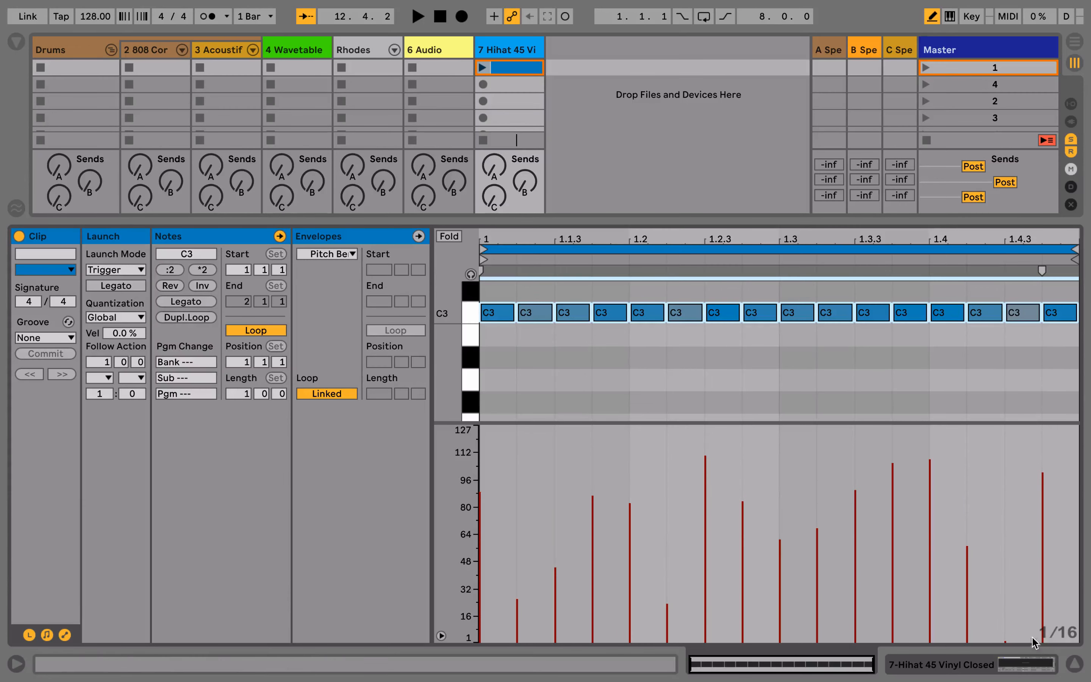
pyautogui.click(1047, 438)
# - Launch the hi-hat clip with the tempo set to 94 BPM and apply Legato to all its notes
pyautogui.click(481, 67)
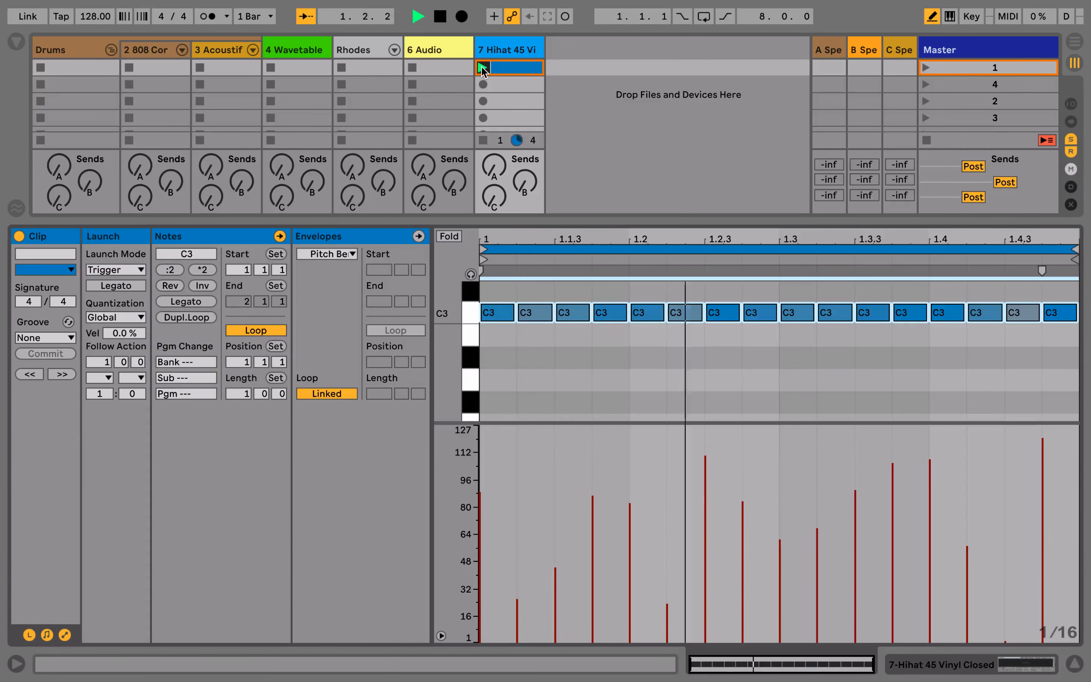
pyautogui.moveTo(94, 16); pyautogui.dragTo(95, 32)
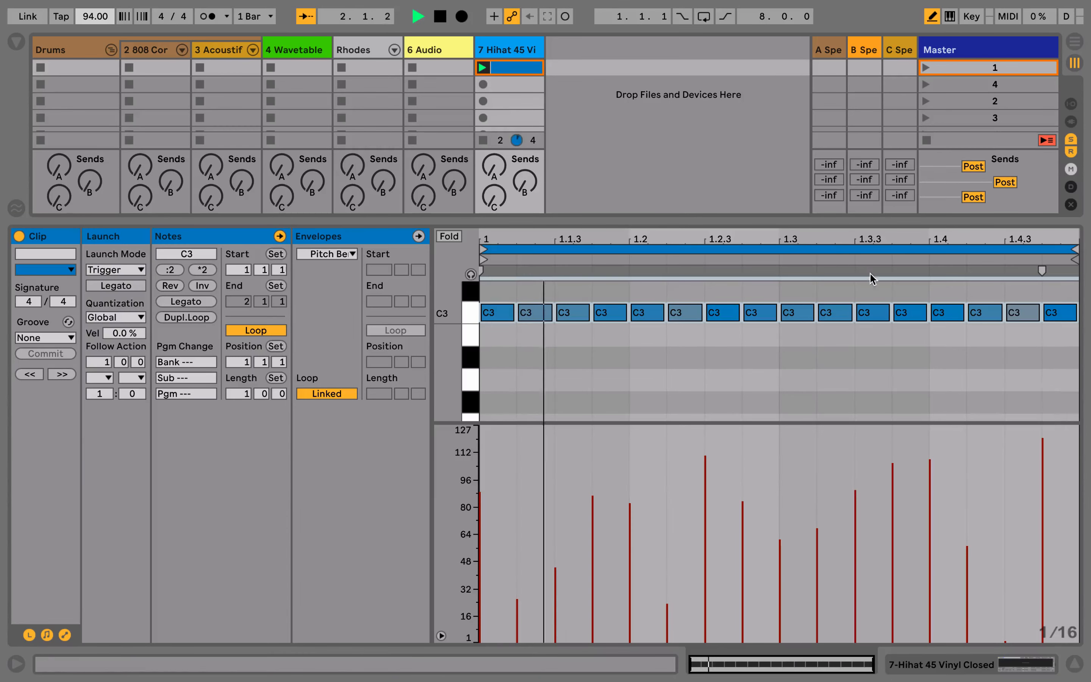
pyautogui.press('super+a')
pyautogui.click(907, 316)
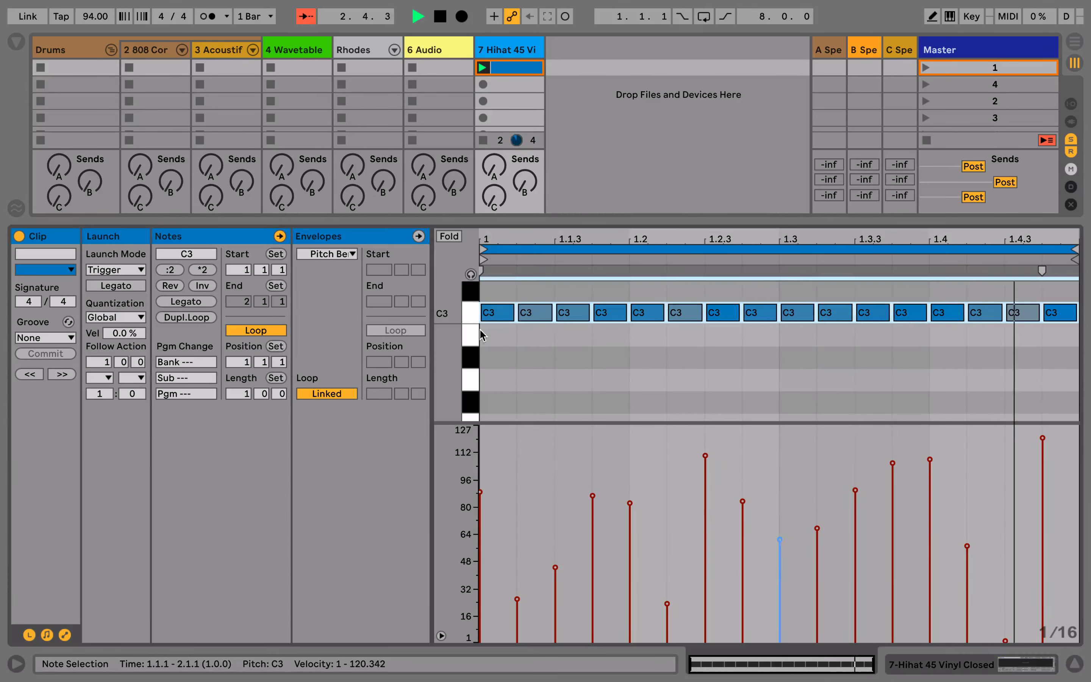
# - Split the C3 note at 1.3.4 into two half-length notes and lower the first one's velocity to 21
pyautogui.click(906, 316)
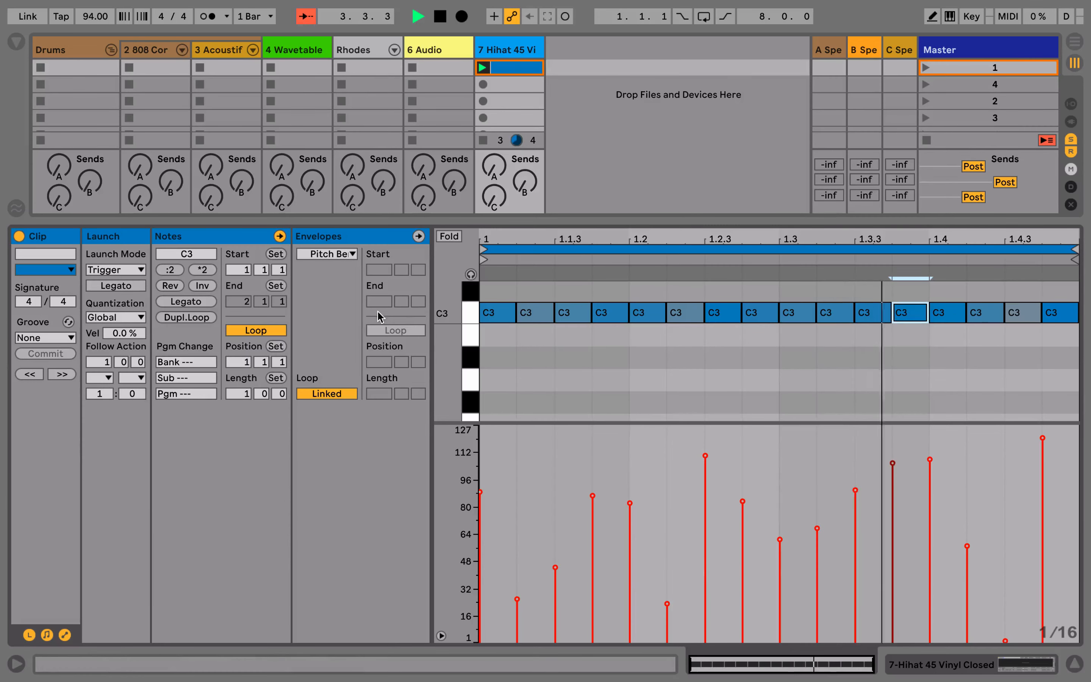
pyautogui.click(170, 269)
pyautogui.press('super+d')
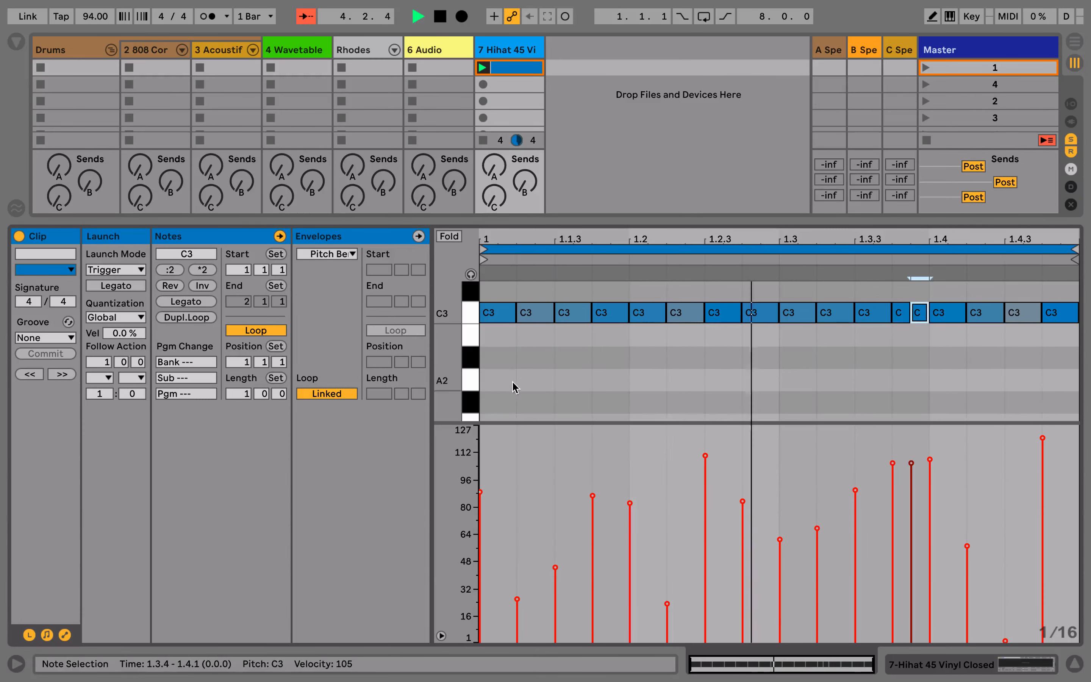
pyautogui.moveTo(893, 462); pyautogui.dragTo(893, 607)
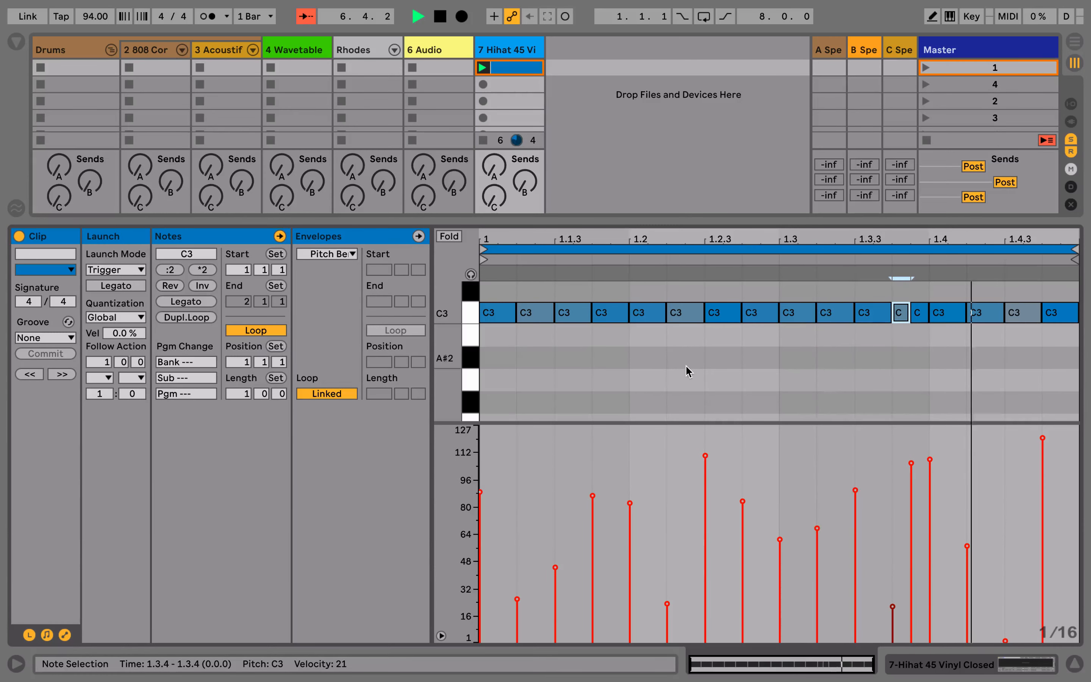
# - Search the browser for "veloci" and load the Velocity MIDI effect before the Sampler
pyautogui.press('super+f')
pyautogui.write('veloci')
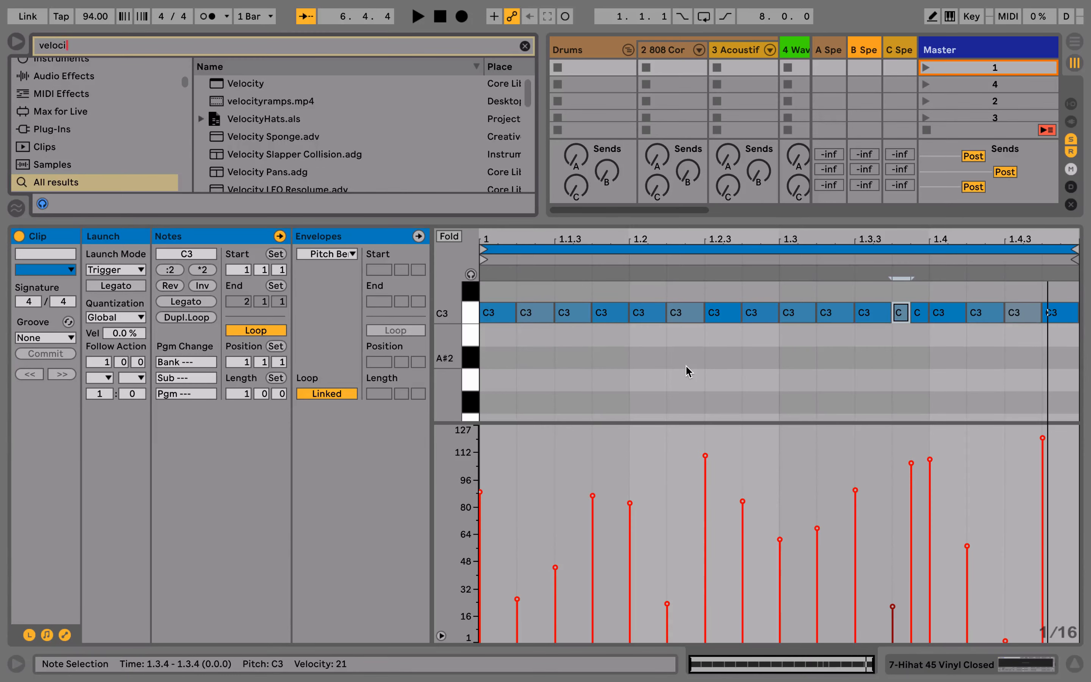
pyautogui.press('Down')
pyautogui.press('Return')
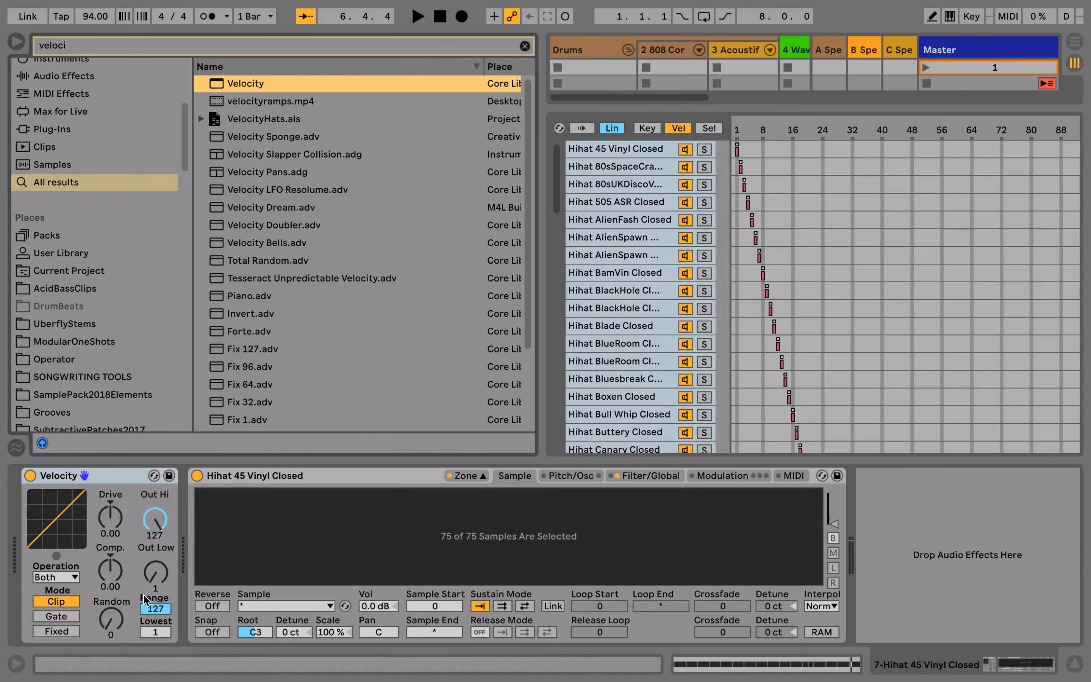
# - Play the clip while setting the Velocity effect's Random to 61 and Out Hi to 84
pyautogui.hotkey('shift', 'Tab')
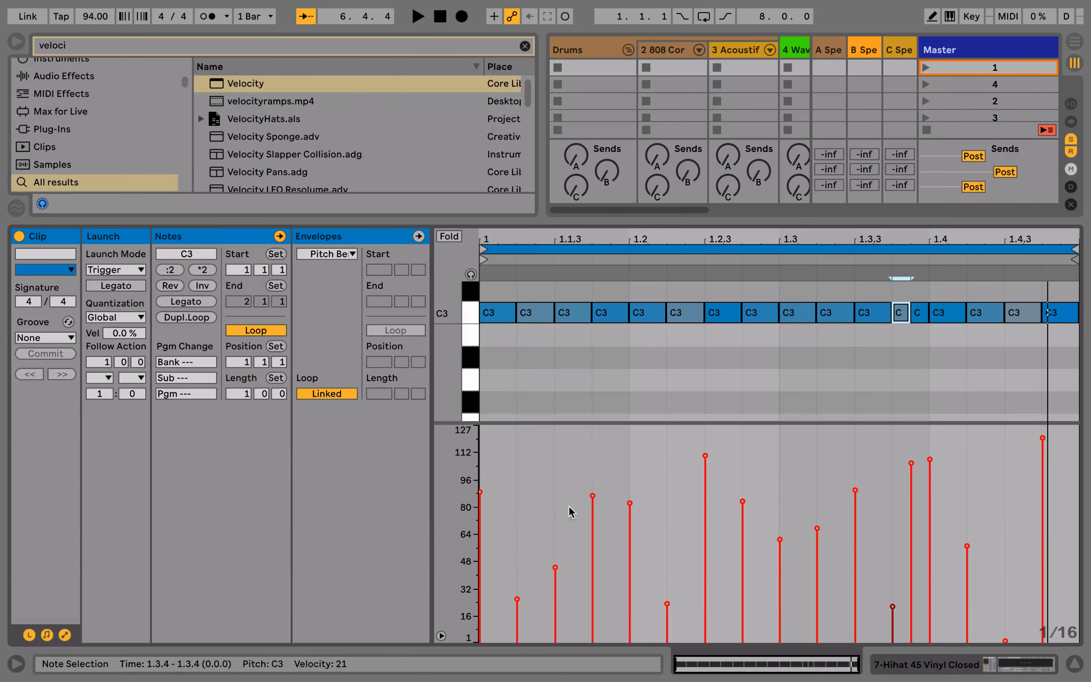
pyautogui.hotkey('shift', 'Tab')
pyautogui.press('space')
pyautogui.press('b')
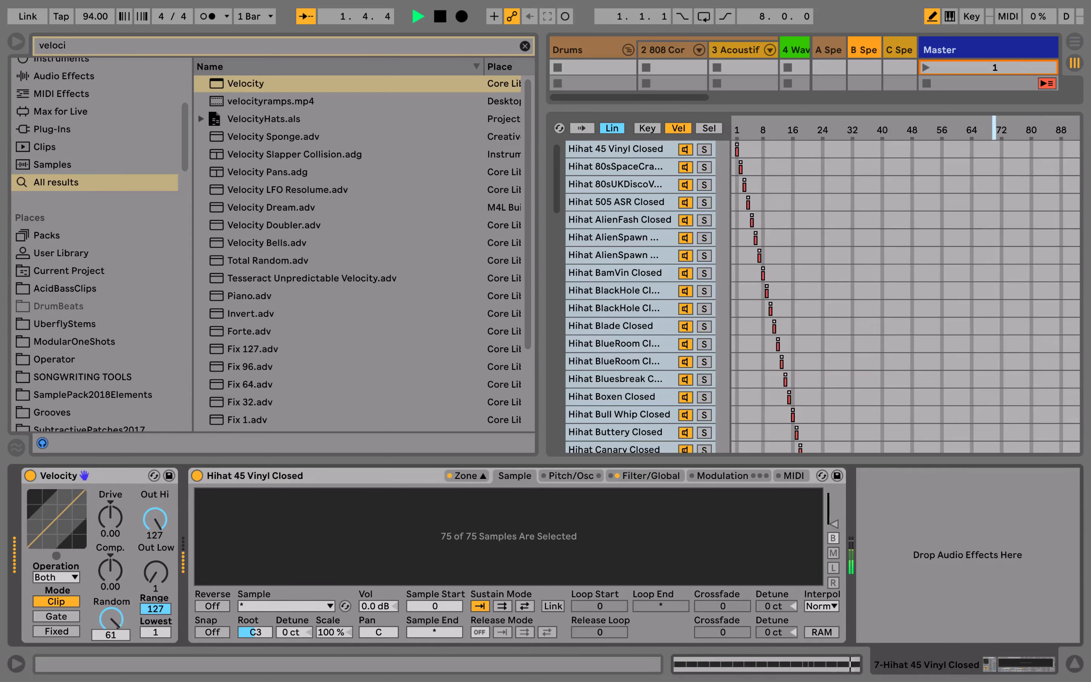
pyautogui.moveTo(155, 518)
pyautogui.mouseDown()
pyautogui.moveTo(155, 551)
pyautogui.moveTo(155, 538)
pyautogui.mouseUp()
pyautogui.press('space')
# - Enable auto-select in the Sampler's zone editor and play the clip to follow the triggered samples
pyautogui.scroll(-20, 618, 342)
pyautogui.click(618, 443)
pyautogui.click(581, 129)
pyautogui.press('space')
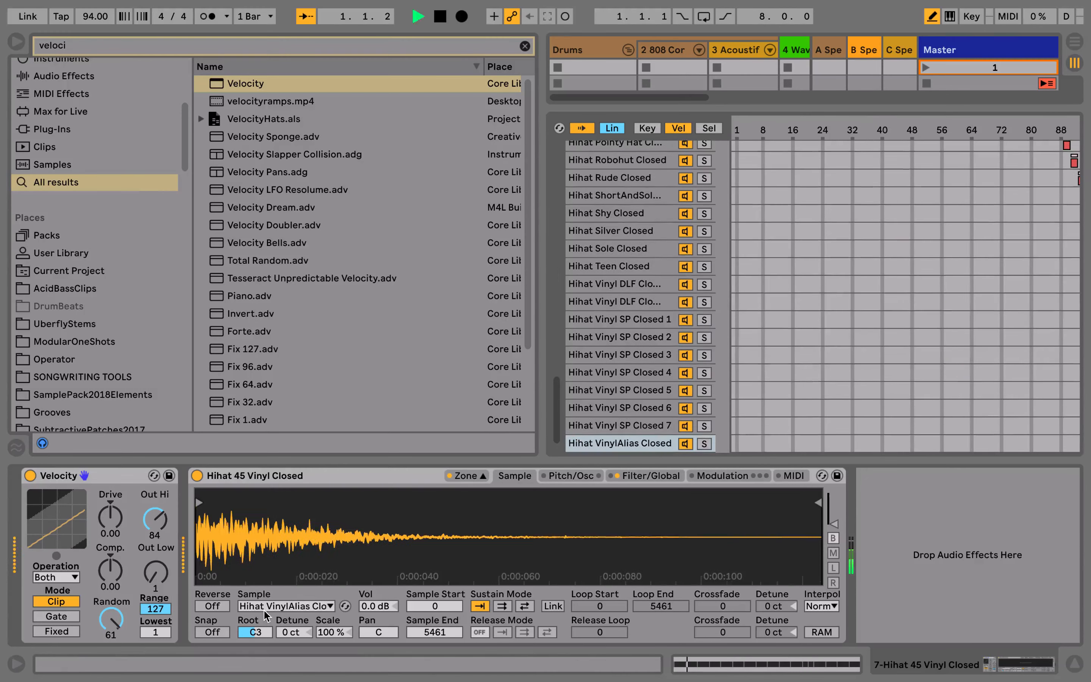
pyautogui.press('space')
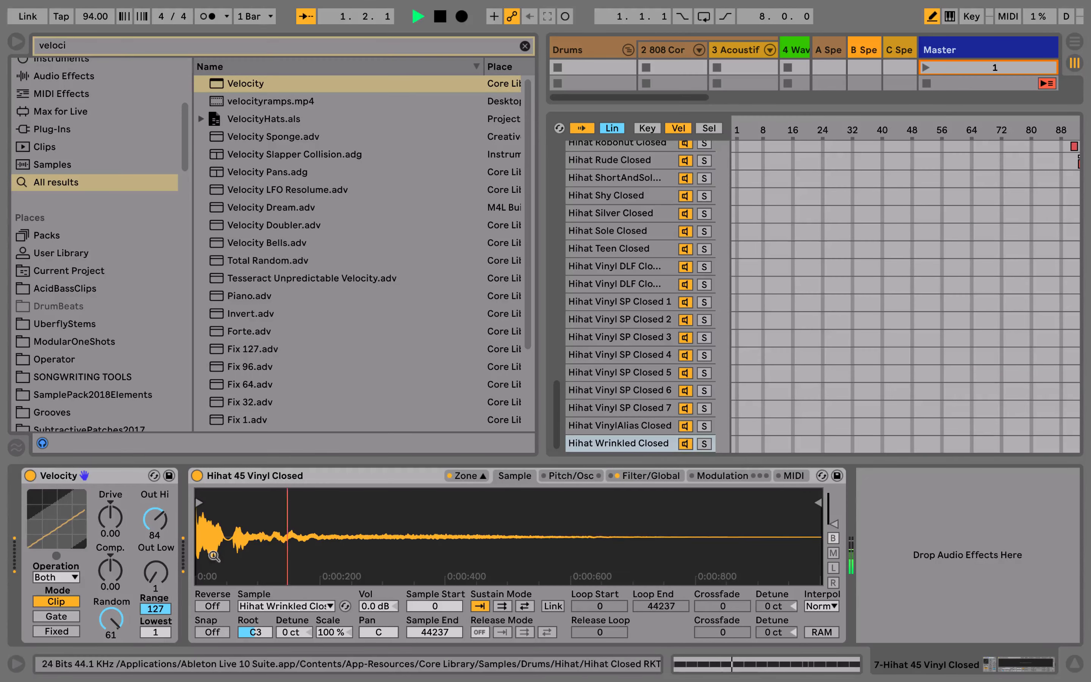
# - Turn off the Velocity effect and play the clip briefly without it
pyautogui.click(31, 475)
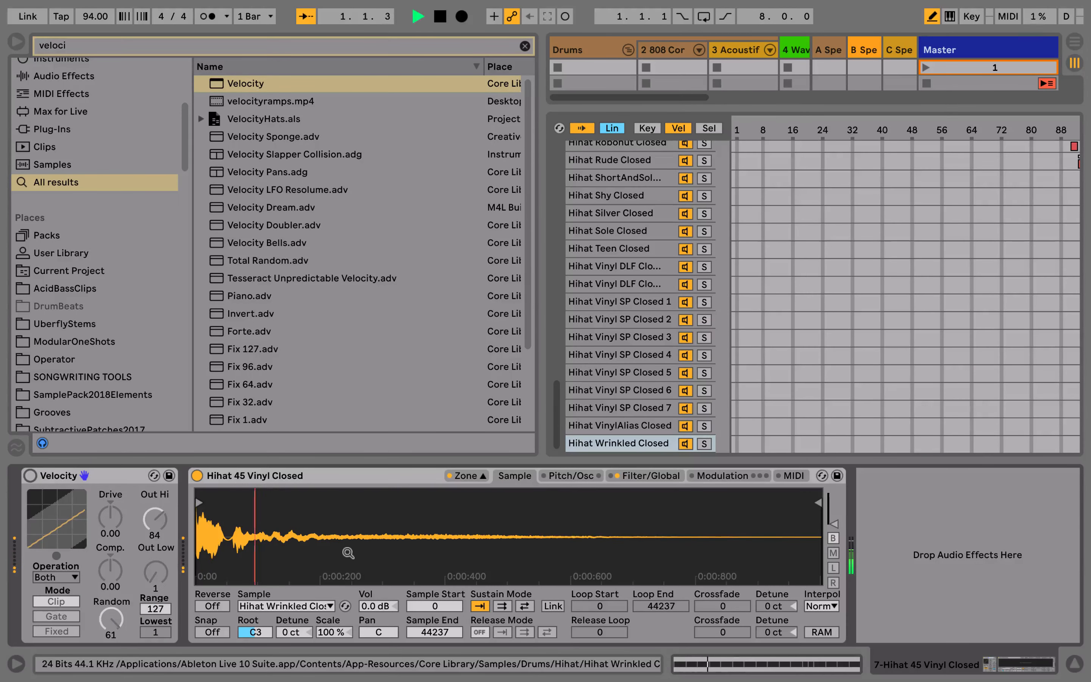
pyautogui.press('space')
pyautogui.press('space')
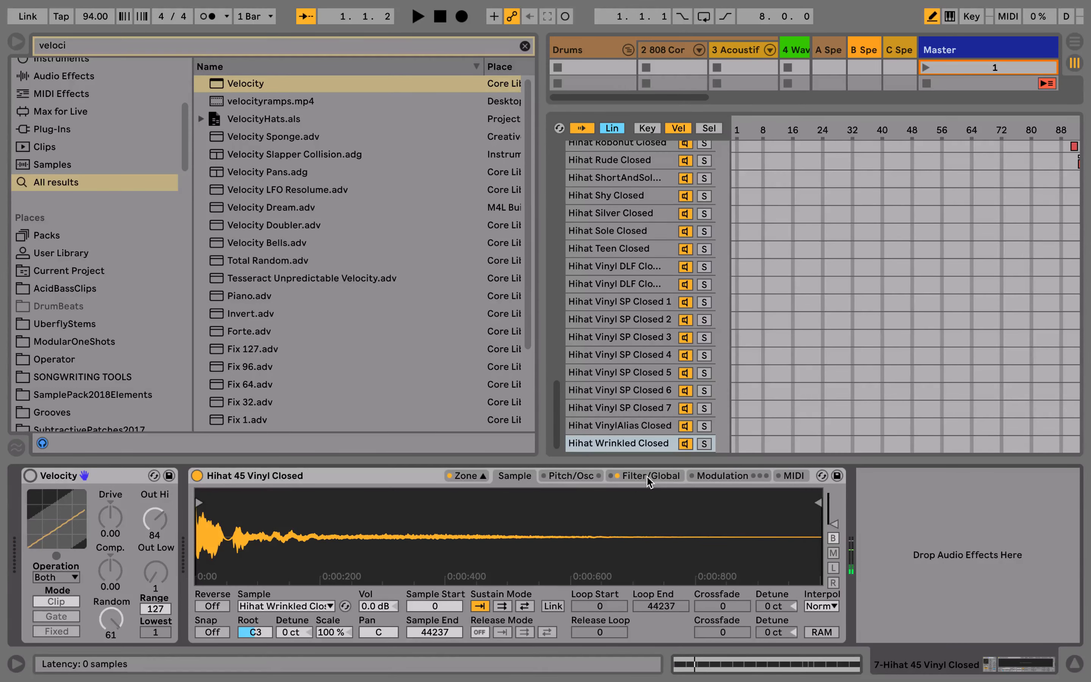
# - Set the Sampler's number of voices to 1 in its global settings
pyautogui.click(617, 475)
pyautogui.click(669, 477)
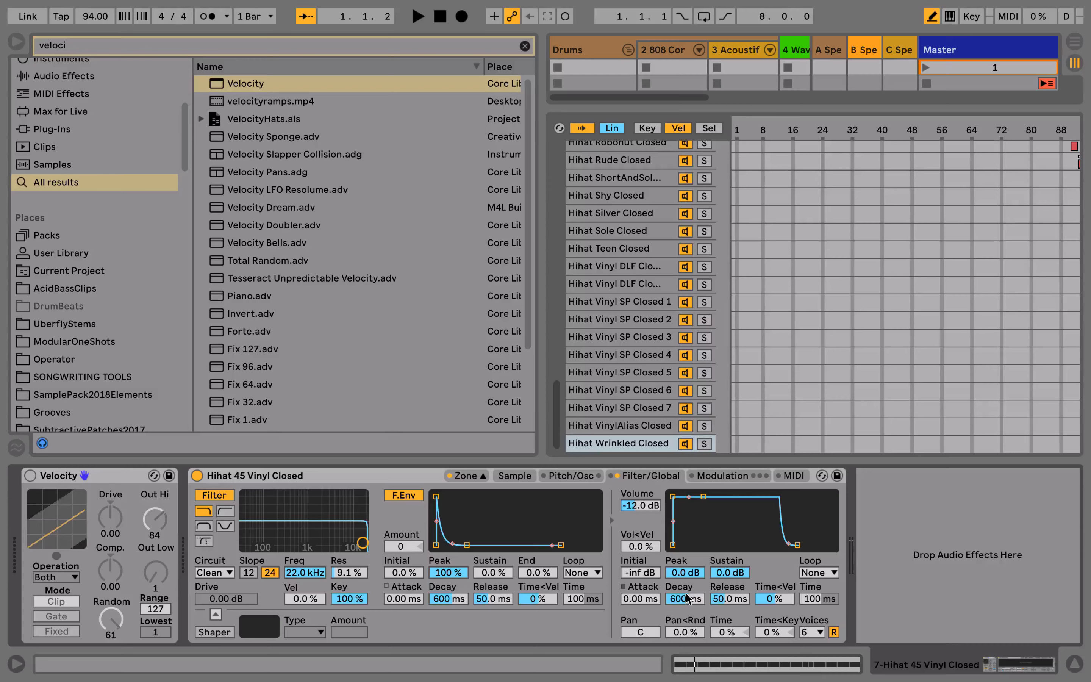
pyautogui.click(804, 633)
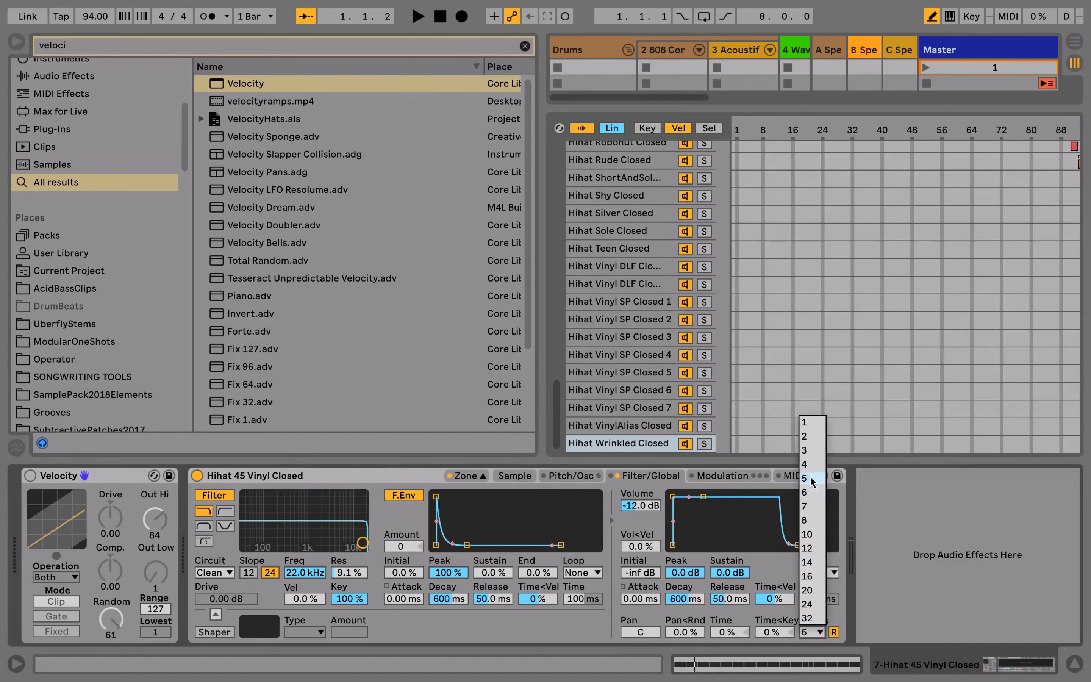
pyautogui.click(805, 425)
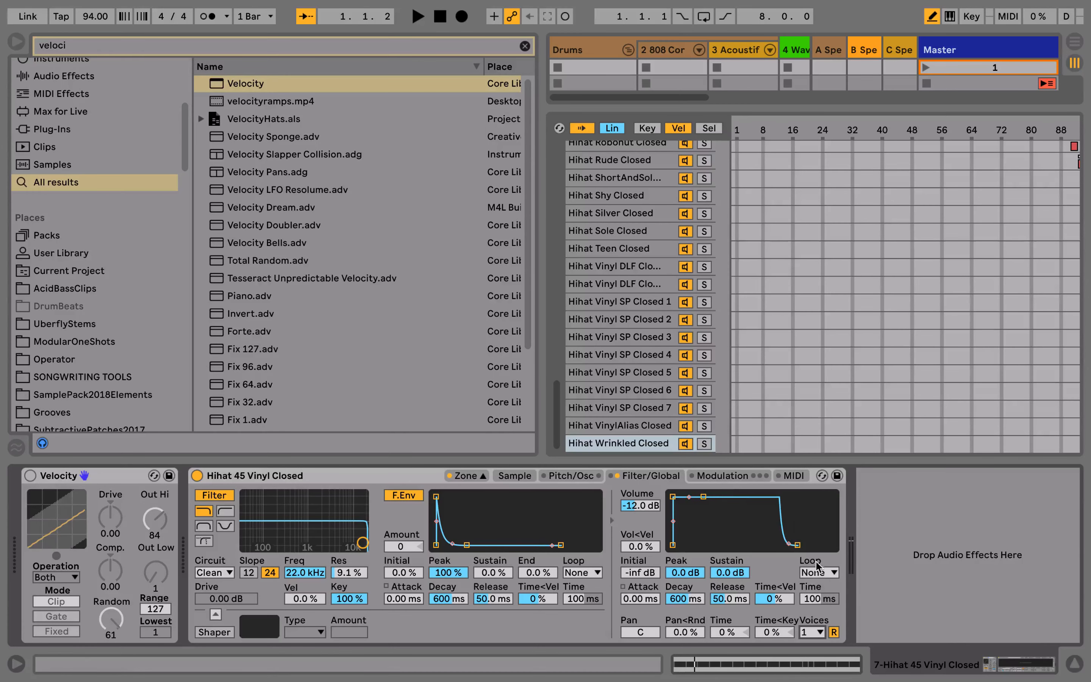
# - Set the Sampler's volume envelope loop mode to Trigger, lower its sustain to -inf dB, and start playing the clip
pyautogui.click(821, 572)
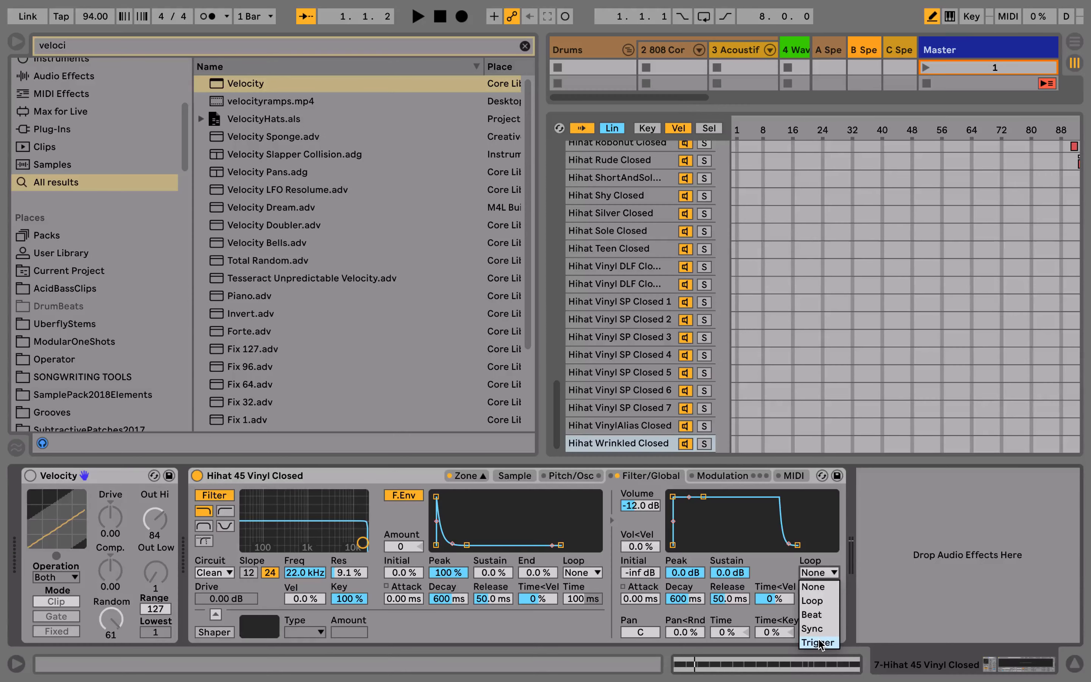
pyautogui.click(817, 594)
pyautogui.moveTo(703, 497); pyautogui.dragTo(701, 545)
pyautogui.press('space')
# - Set the root key of the Hihat Wrinkled Closed sample to G1 while playing the clip
pyautogui.click(514, 476)
pyautogui.press('space')
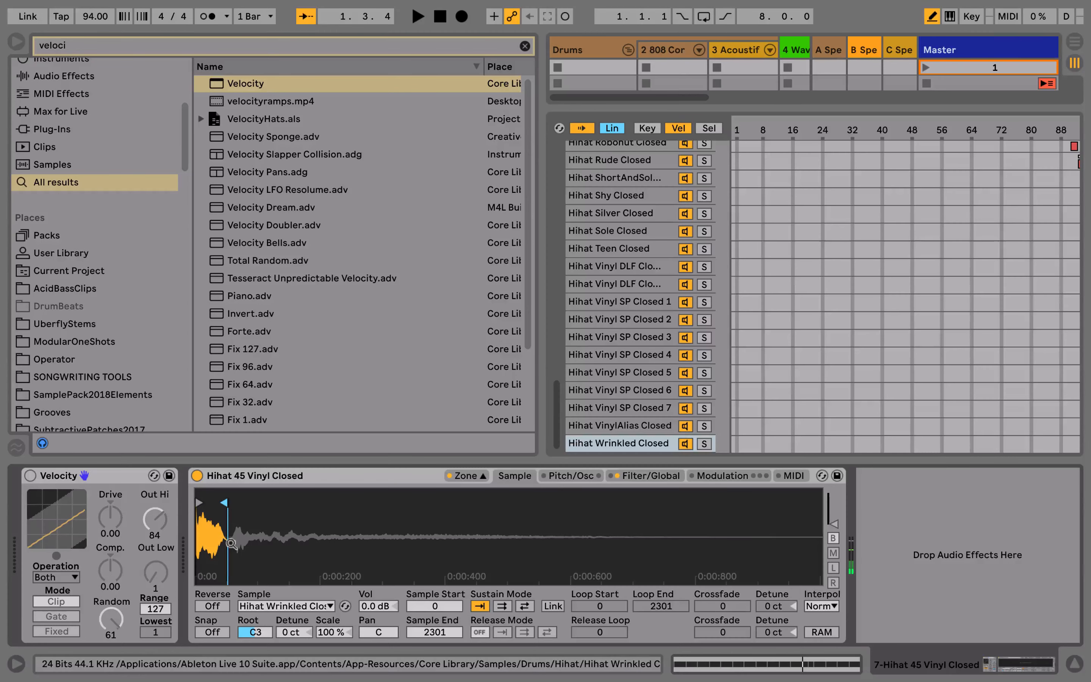
pyautogui.press('space')
pyautogui.moveTo(262, 630); pyautogui.dragTo(263, 657)
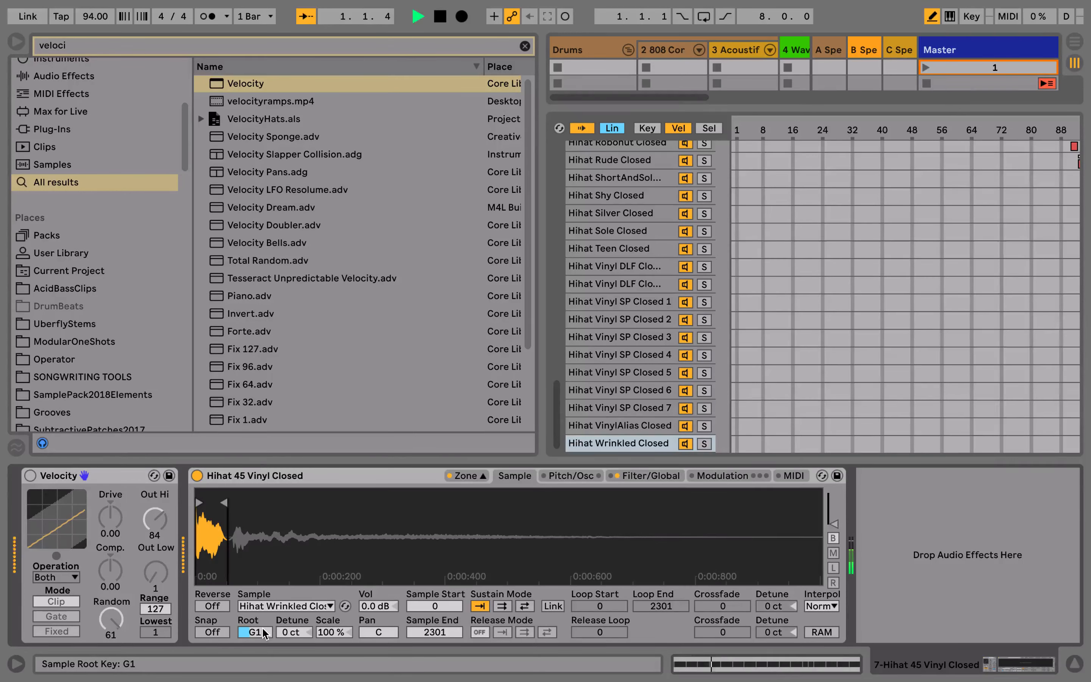
pyautogui.press('space')
# - Shorten the Sampler's volume envelope decay to 327 ms and play the clip briefly to hear it
pyautogui.click(650, 475)
pyautogui.moveTo(703, 545)
pyautogui.mouseDown()
pyautogui.moveTo(718, 535)
pyautogui.moveTo(700, 545)
pyautogui.mouseUp()
pyautogui.press('space')
pyautogui.press('space')
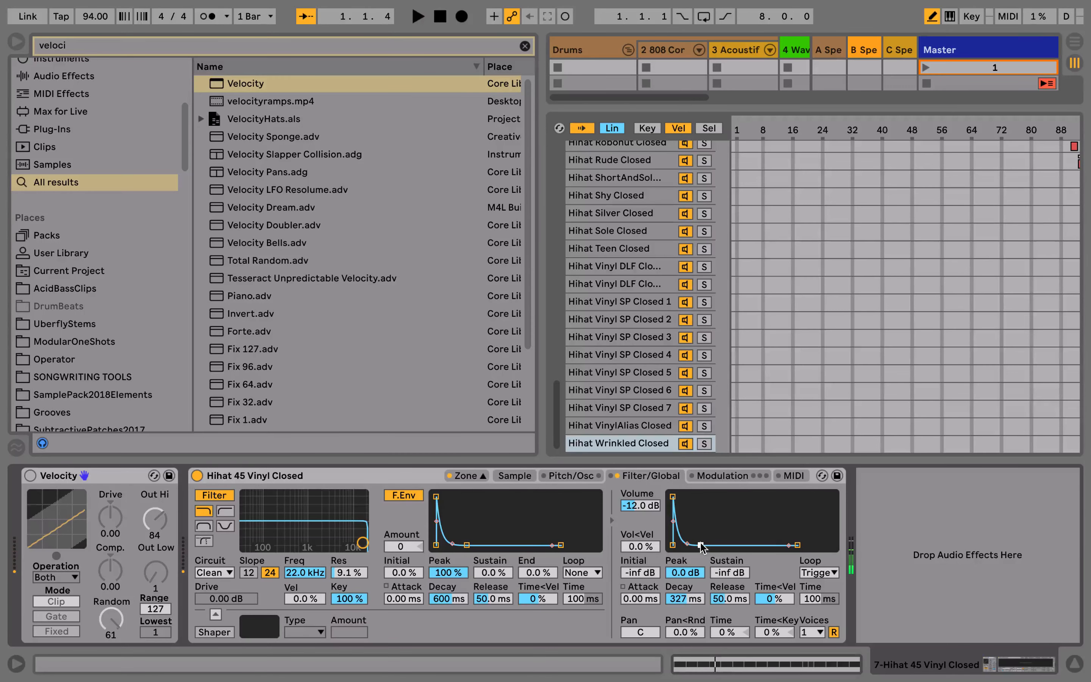
# - Turn the Velocity effect back on and play the clip while raising Out Hi to 127
pyautogui.click(31, 476)
pyautogui.press('space')
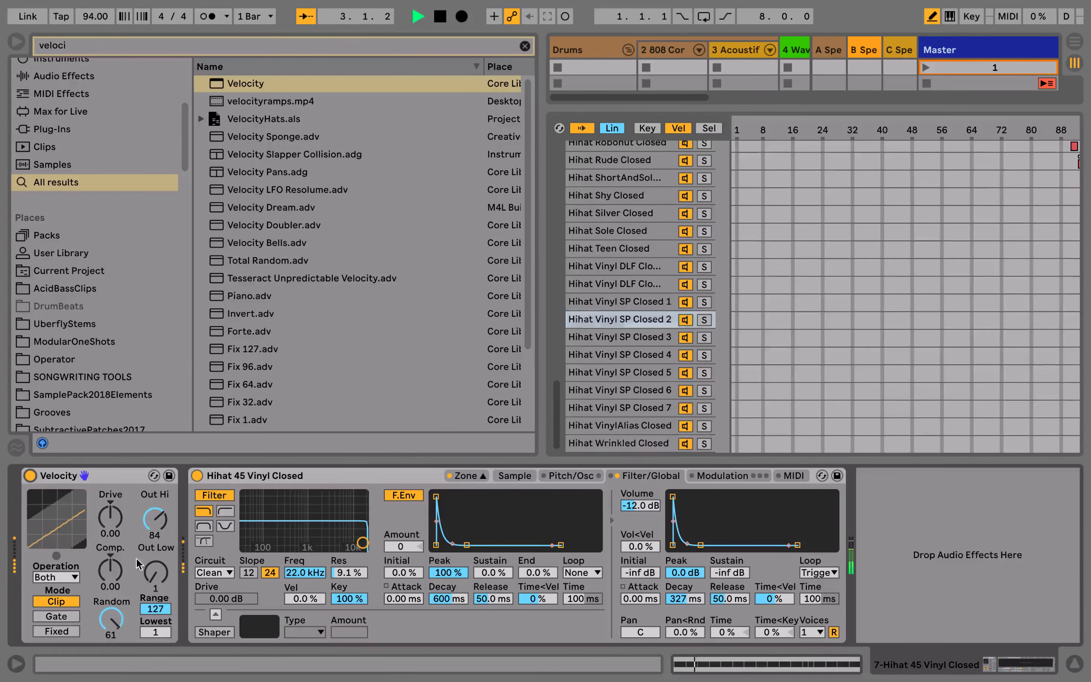
pyautogui.moveTo(155, 519); pyautogui.dragTo(155, 480)
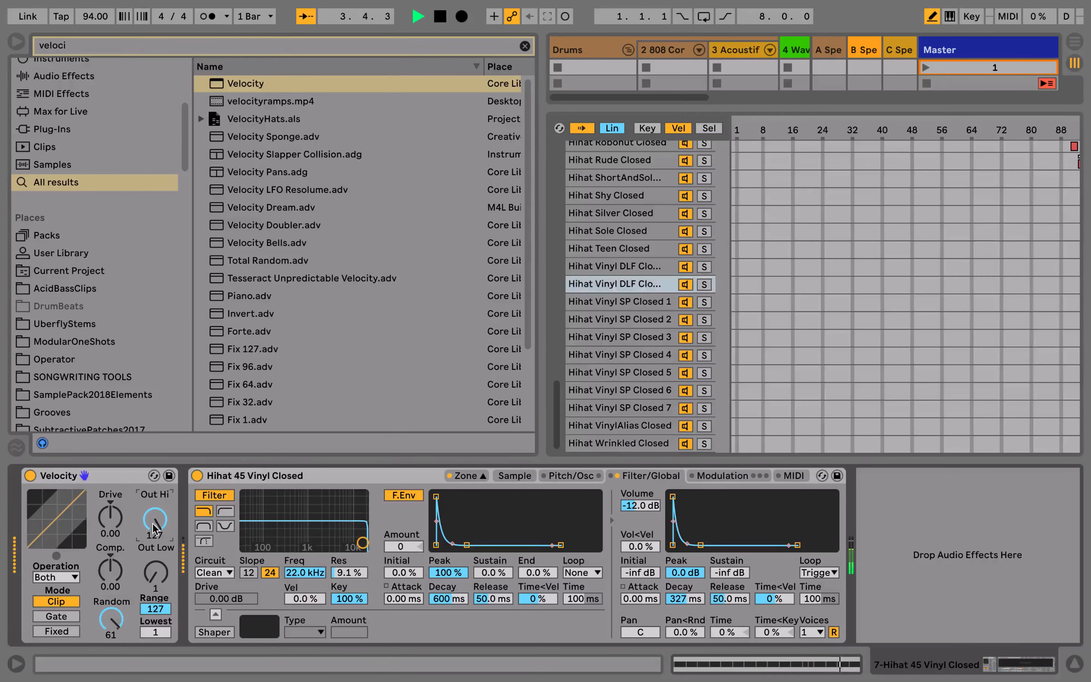
# - Narrow the Velocity effect's output to Out Hi 67 and Out Low 61, and reduce Random to 5 during playback
pyautogui.moveTo(156, 535); pyautogui.dragTo(156, 580)
pyautogui.moveTo(156, 572); pyautogui.dragTo(156, 526)
pyautogui.moveTo(111, 620); pyautogui.dragTo(110, 658)
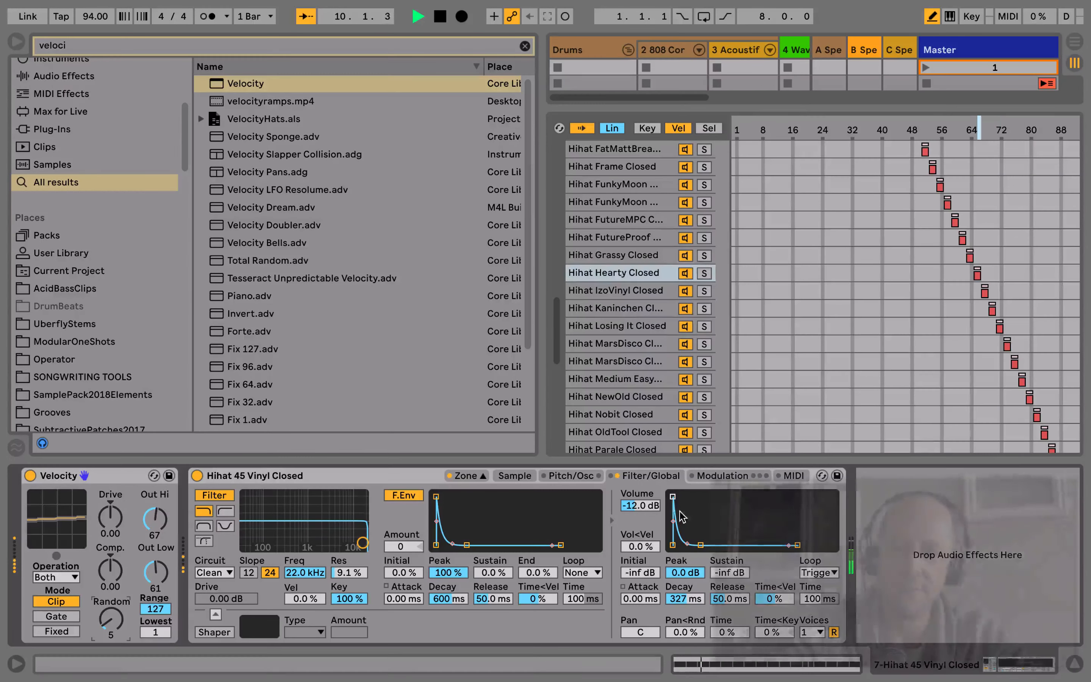
# - Open the Sampler's pitch and oscillator settings
pyautogui.click(588, 476)
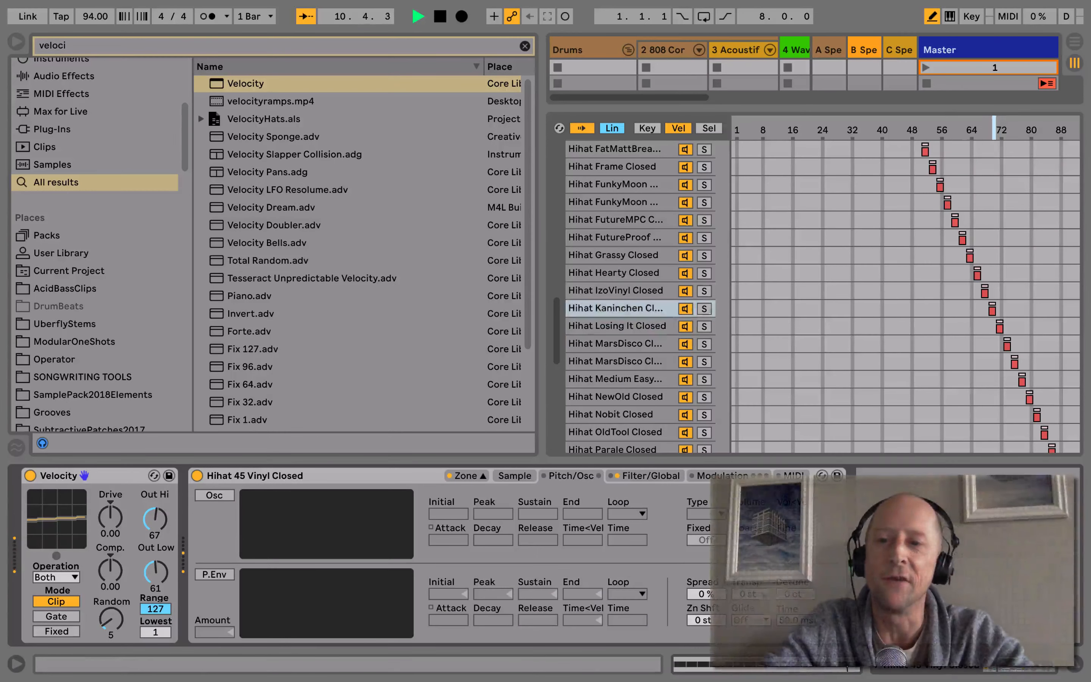